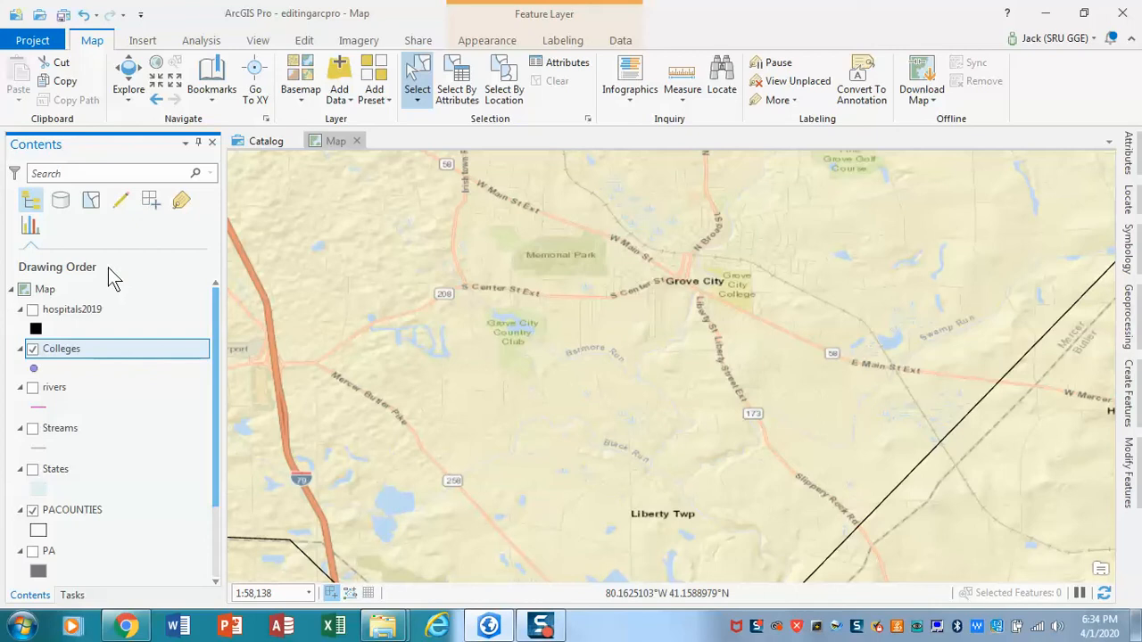
Turn off editing for the rivers, Streams, States, PACOUNTIES, PA, aquifers and Ponds layers, leaving hospitals2019 and Colleges editable.
left_click(121, 211)
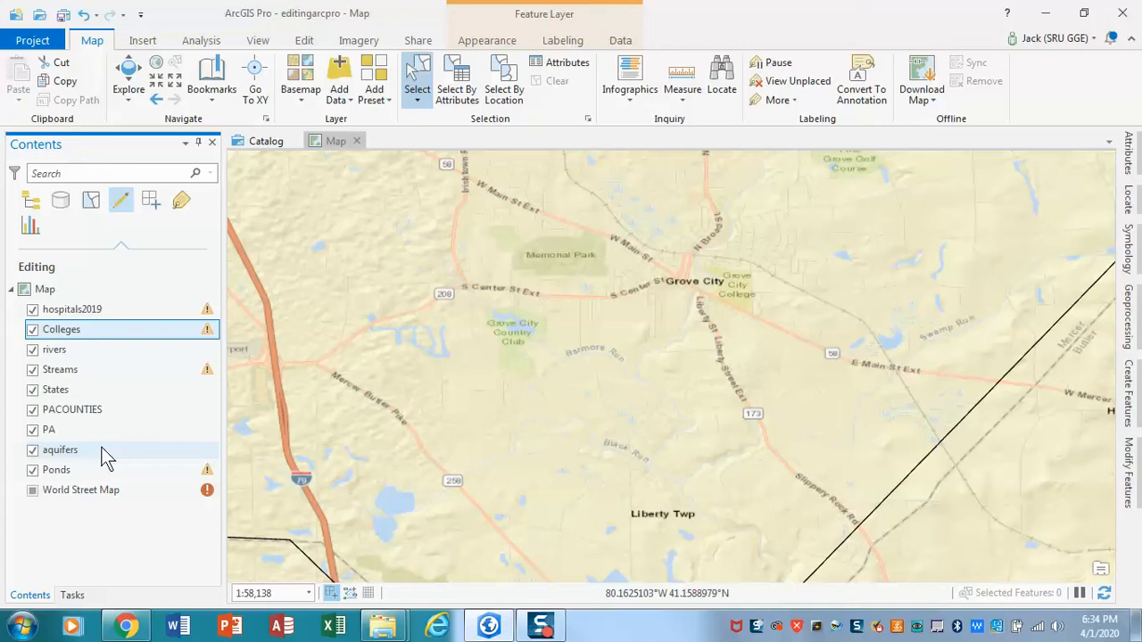
left_click(32, 350)
left_click(32, 369)
left_click(33, 390)
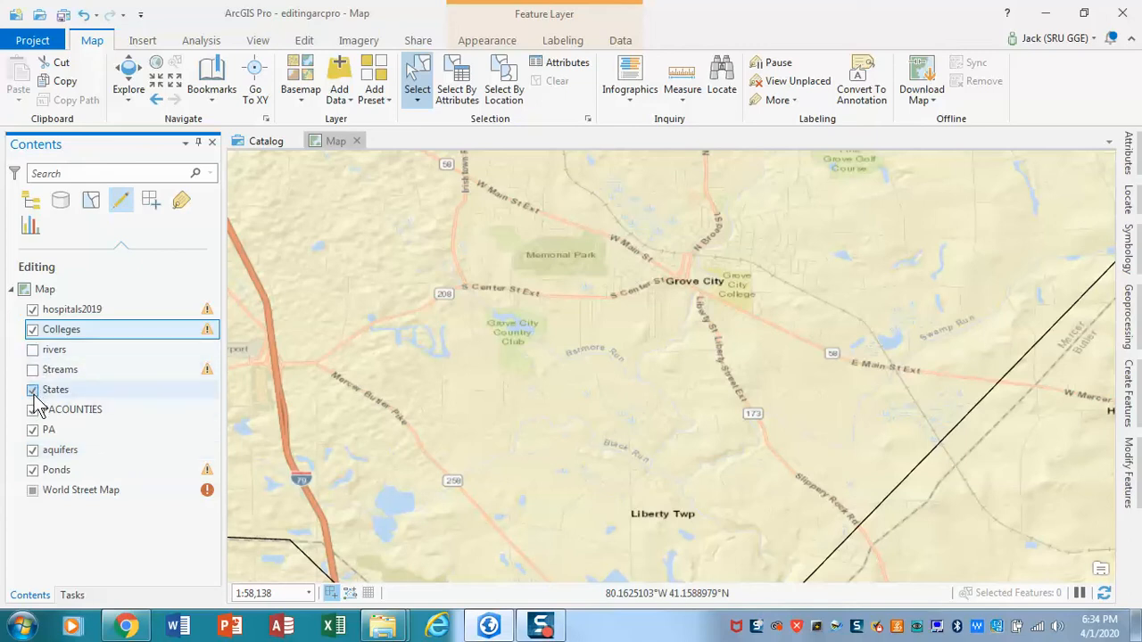
left_click(32, 410)
left_click(32, 430)
left_click(32, 450)
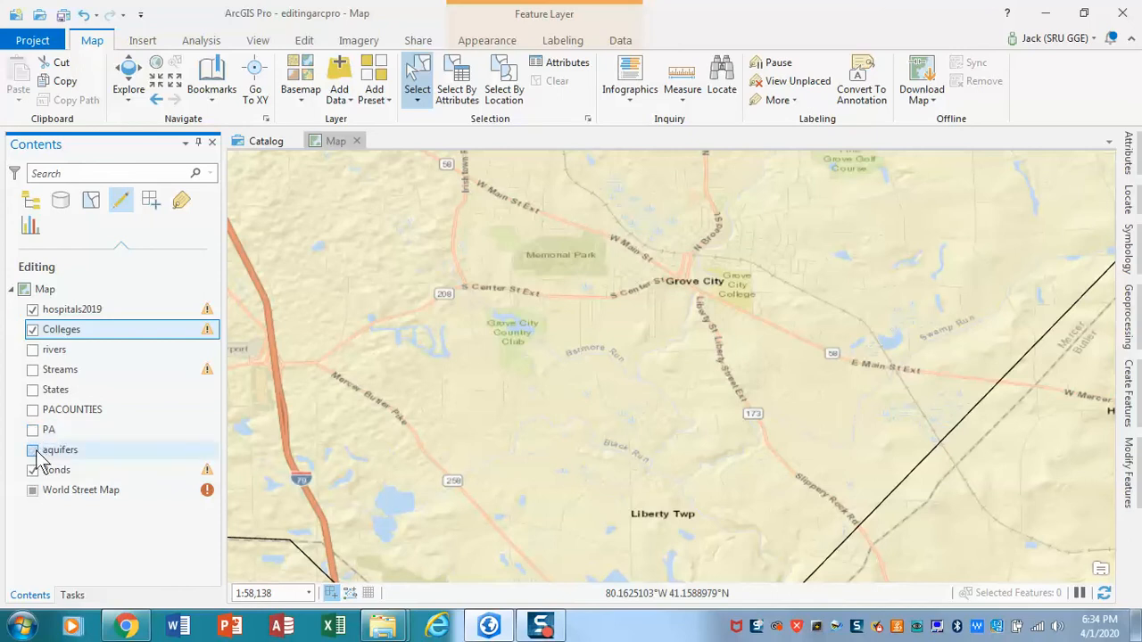
left_click(33, 470)
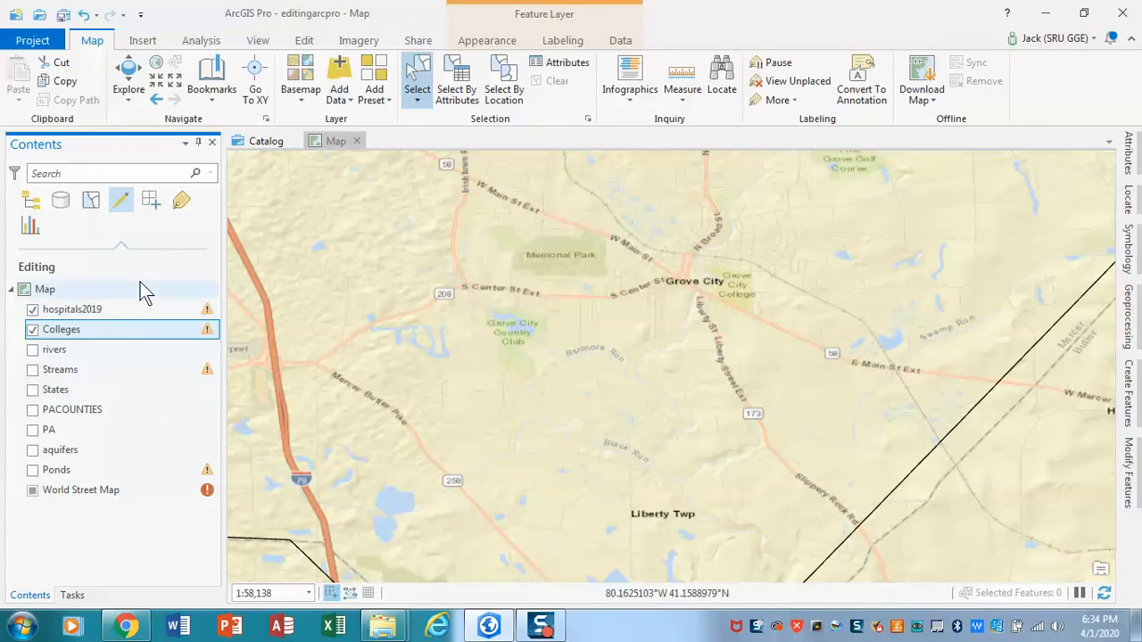
left_click(60, 202)
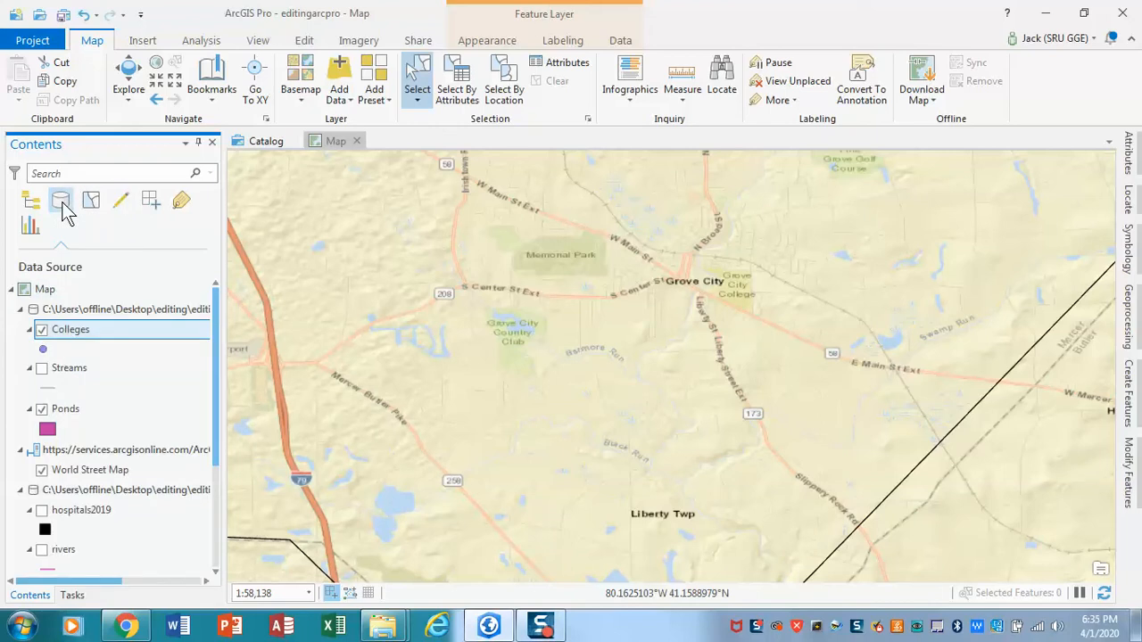
left_click(121, 207)
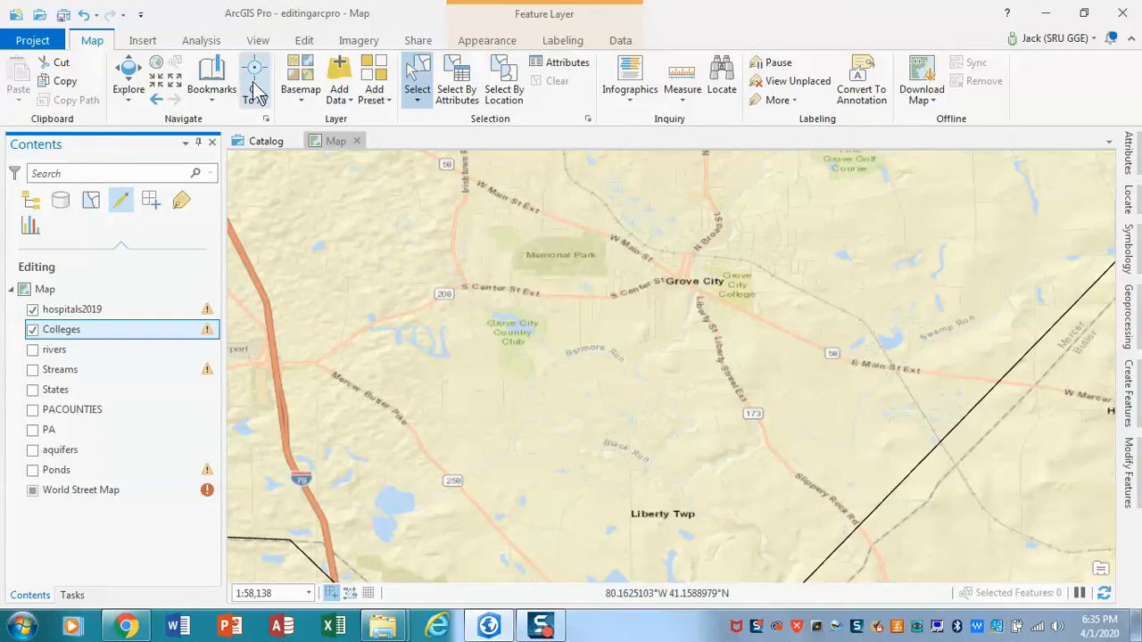
Start creating point features in the Colleges layer, keeping the feature creation pane docked, and open the template's attributes.
left_click(305, 42)
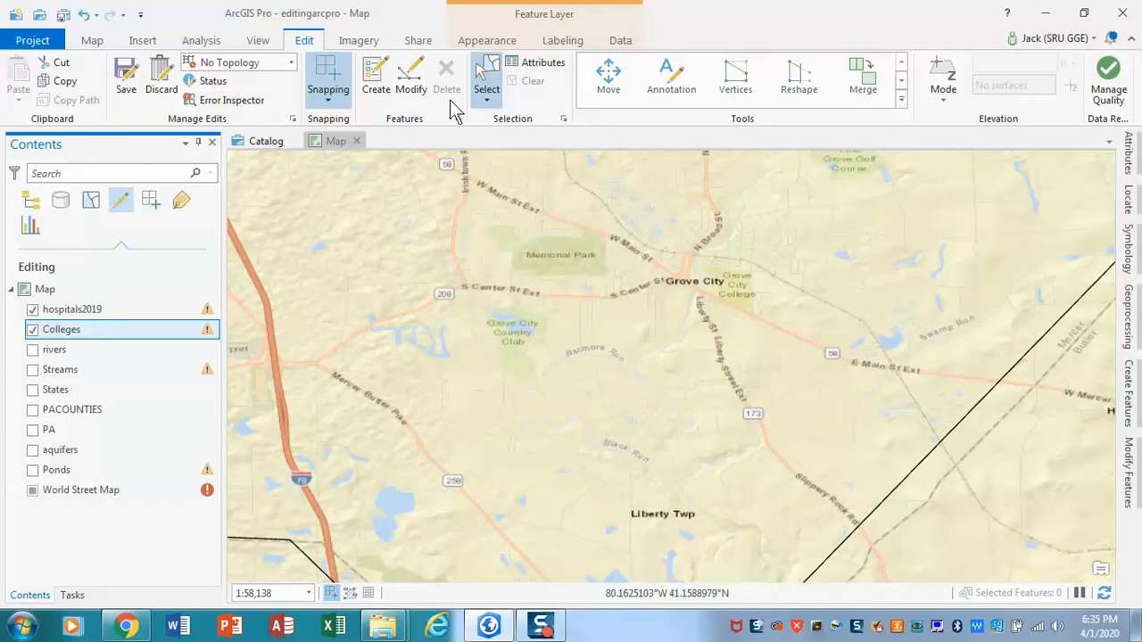
left_click(377, 85)
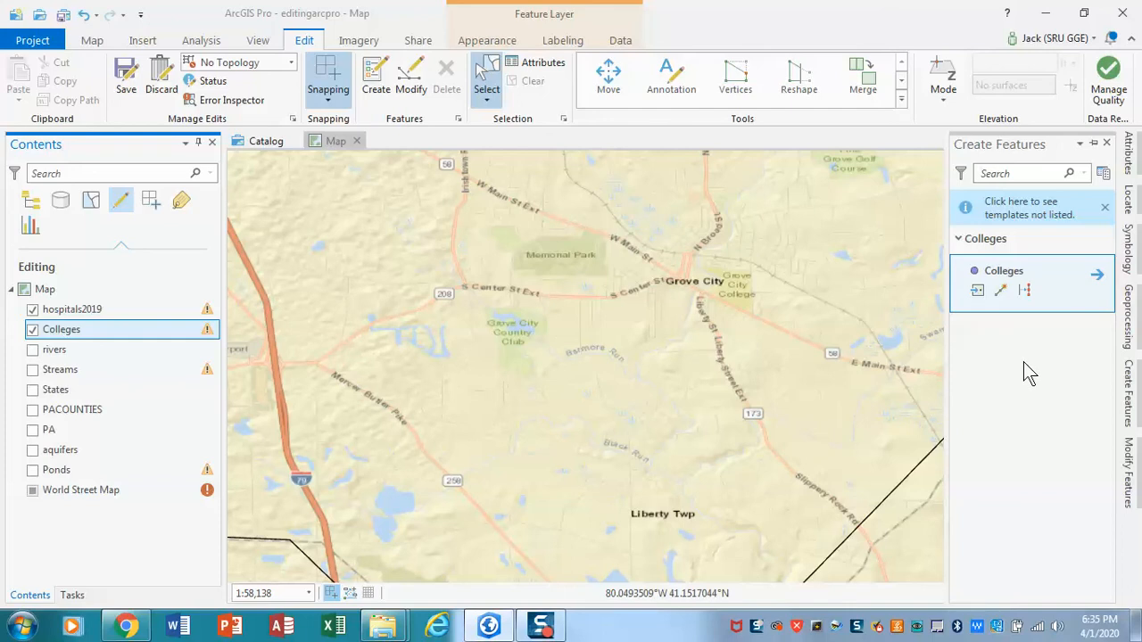
left_click(1093, 143)
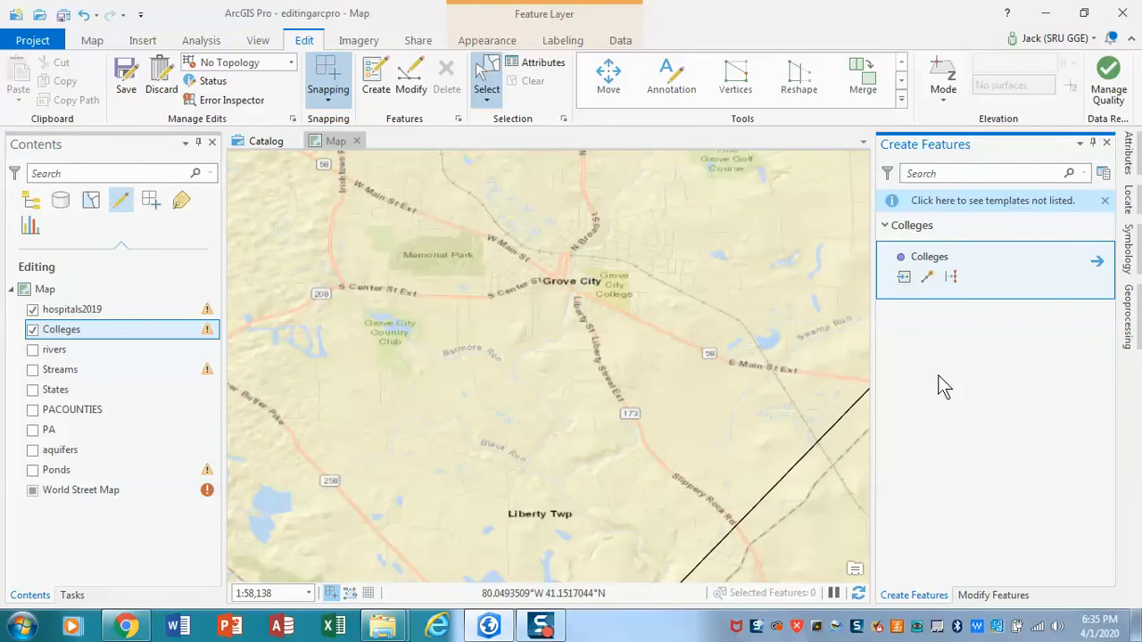
left_click(904, 277)
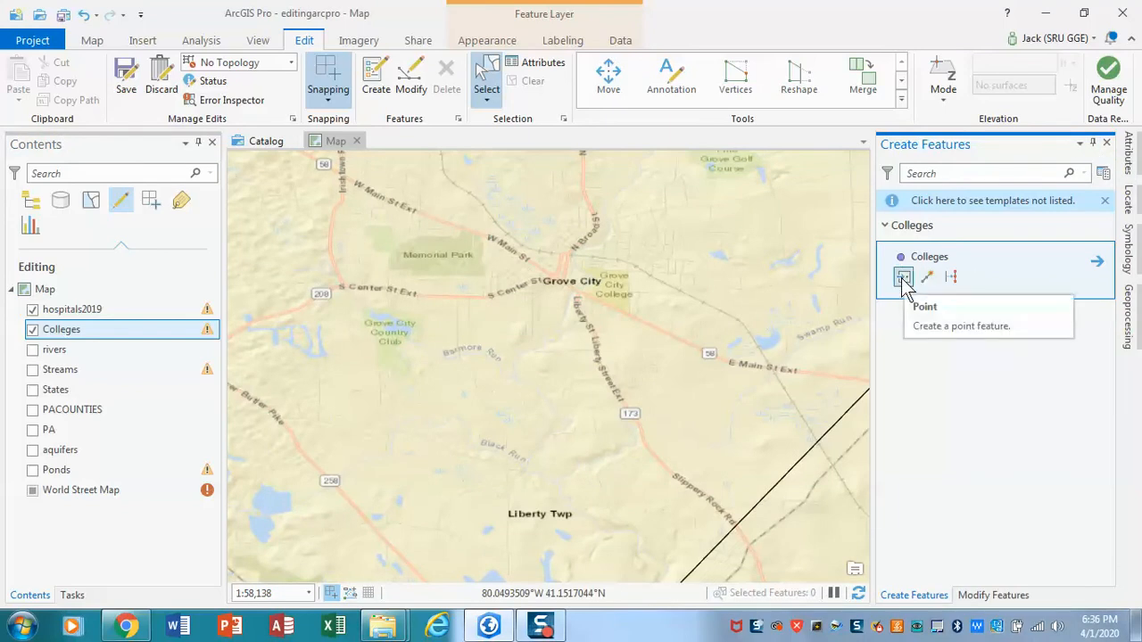
left_click(1098, 264)
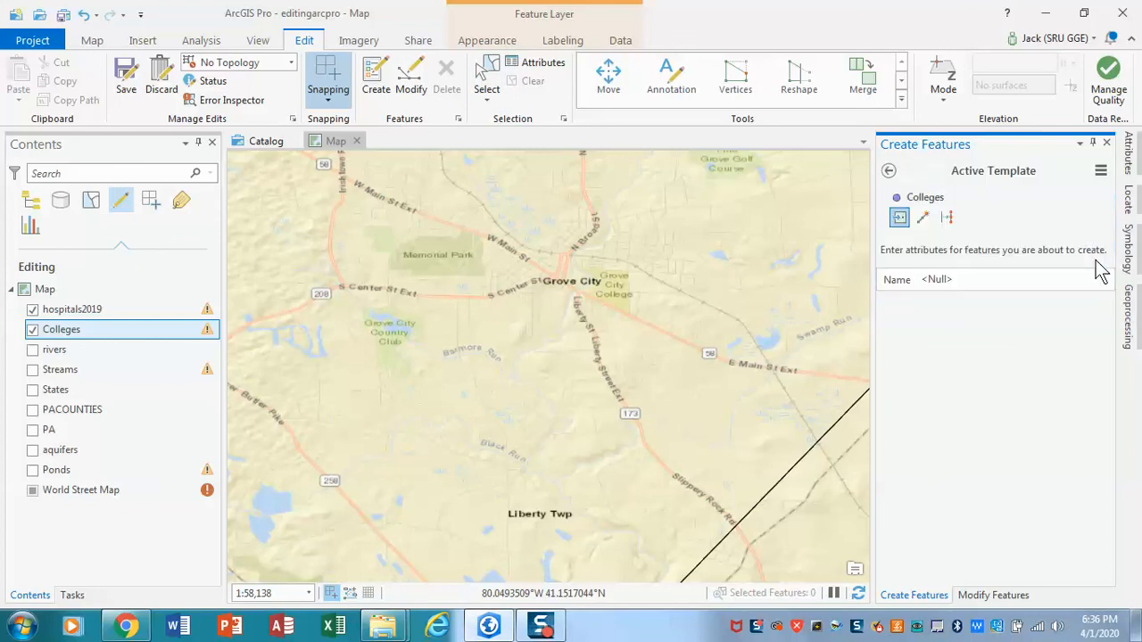
Set the new feature's Name to Grove City College and place its point on the Grove City College area of the map.
left_click(975, 280)
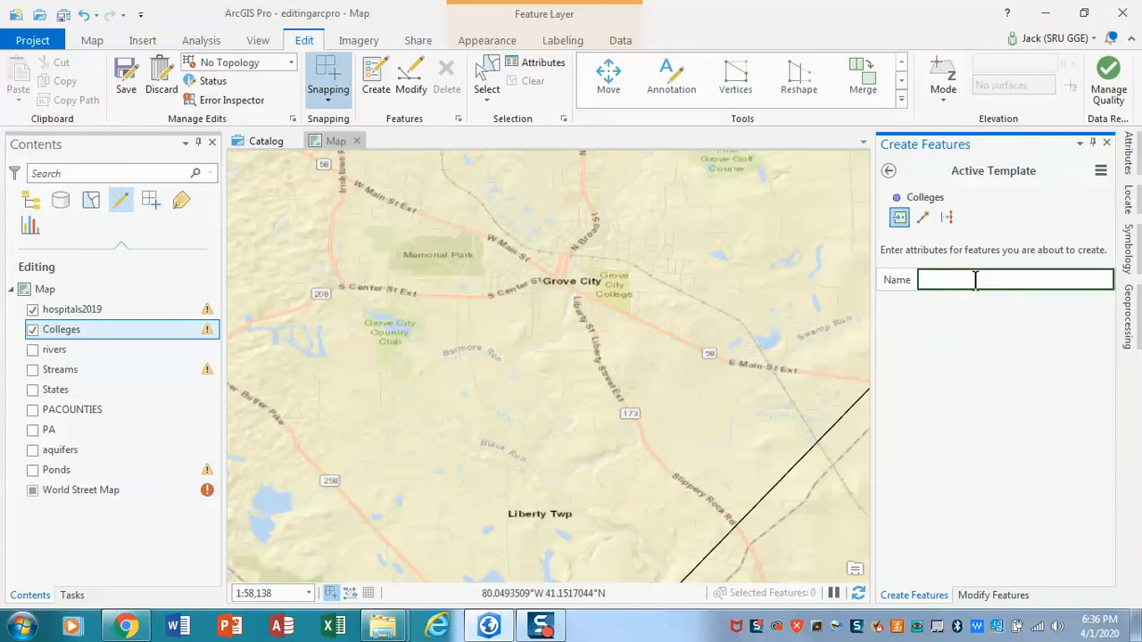
type("Grove City College")
key("Return")
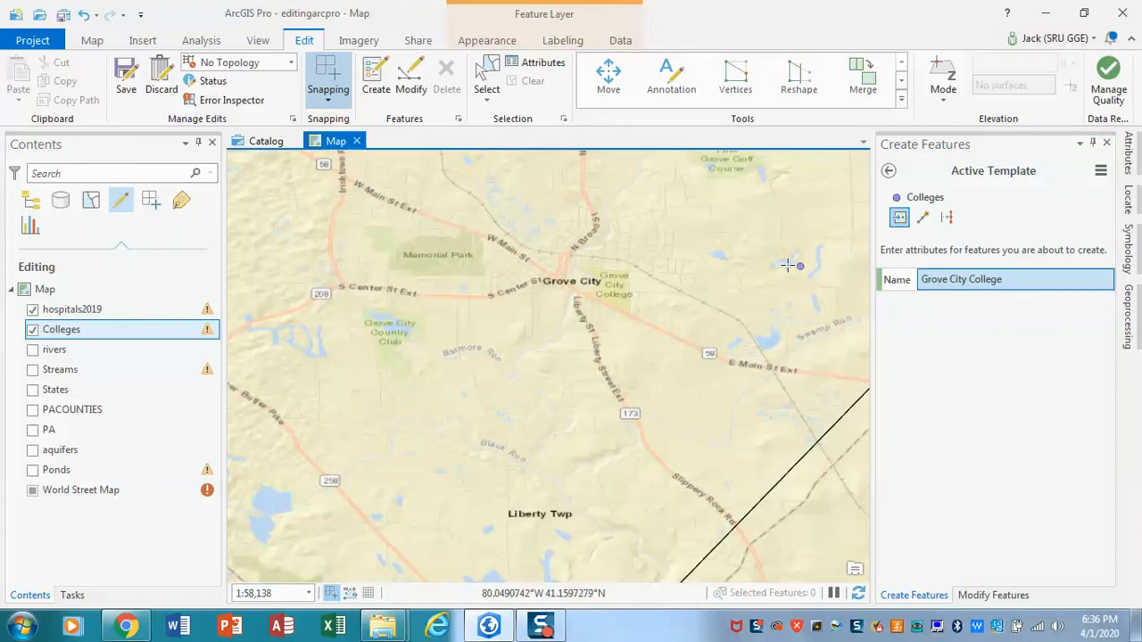
left_click(644, 312)
left_click(612, 288)
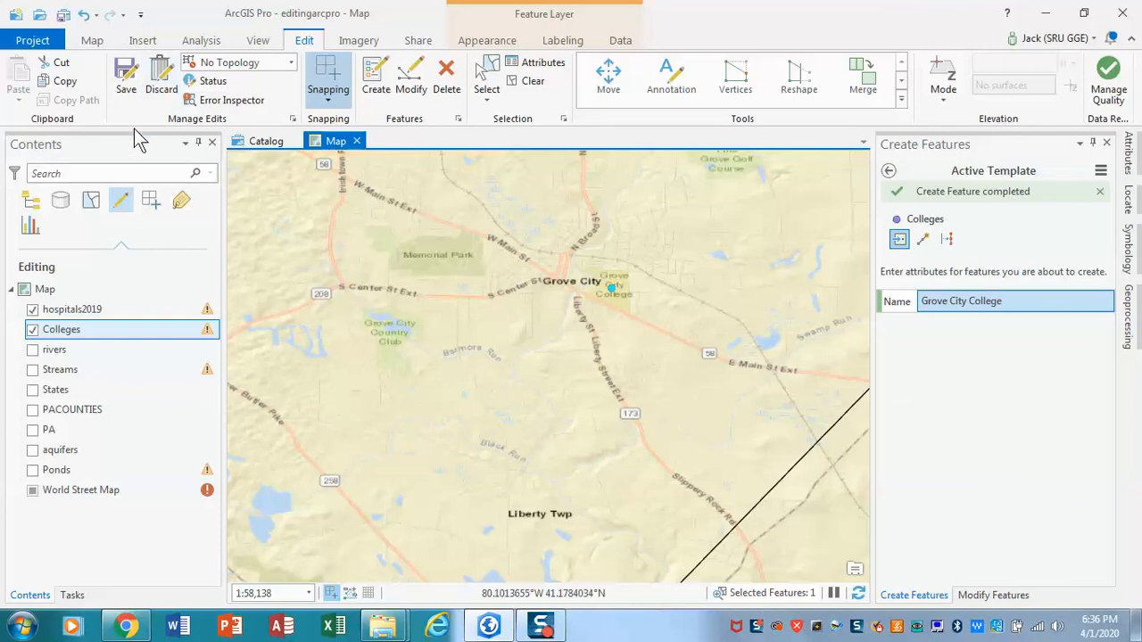
Check the new point's record in the Colleges attribute table, then close the table.
left_click(93, 41)
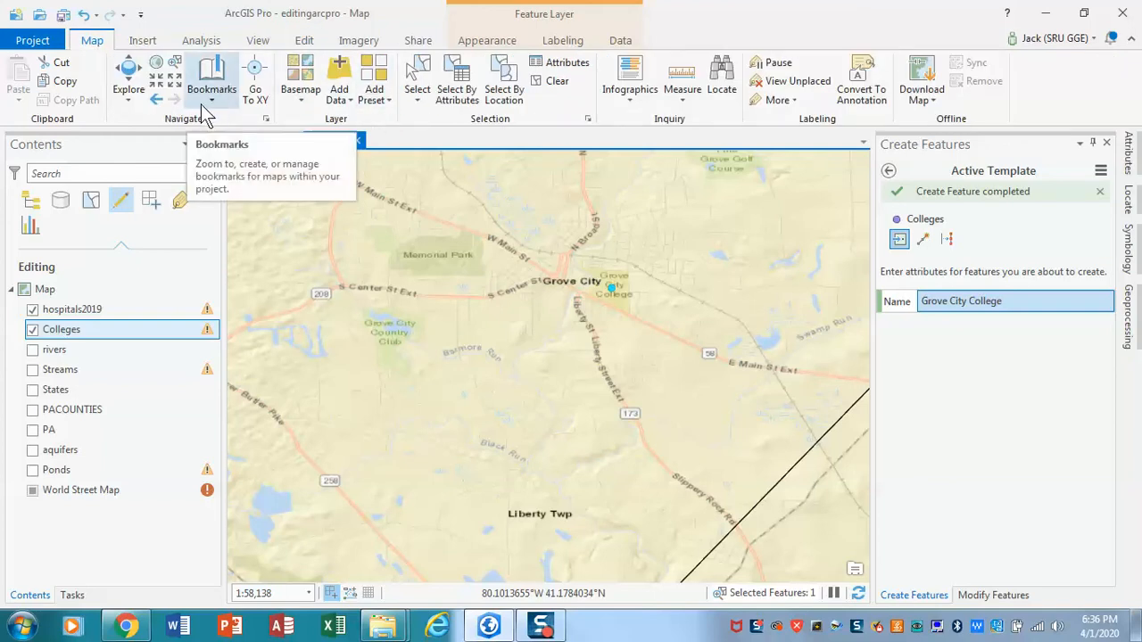
left_click(61, 200)
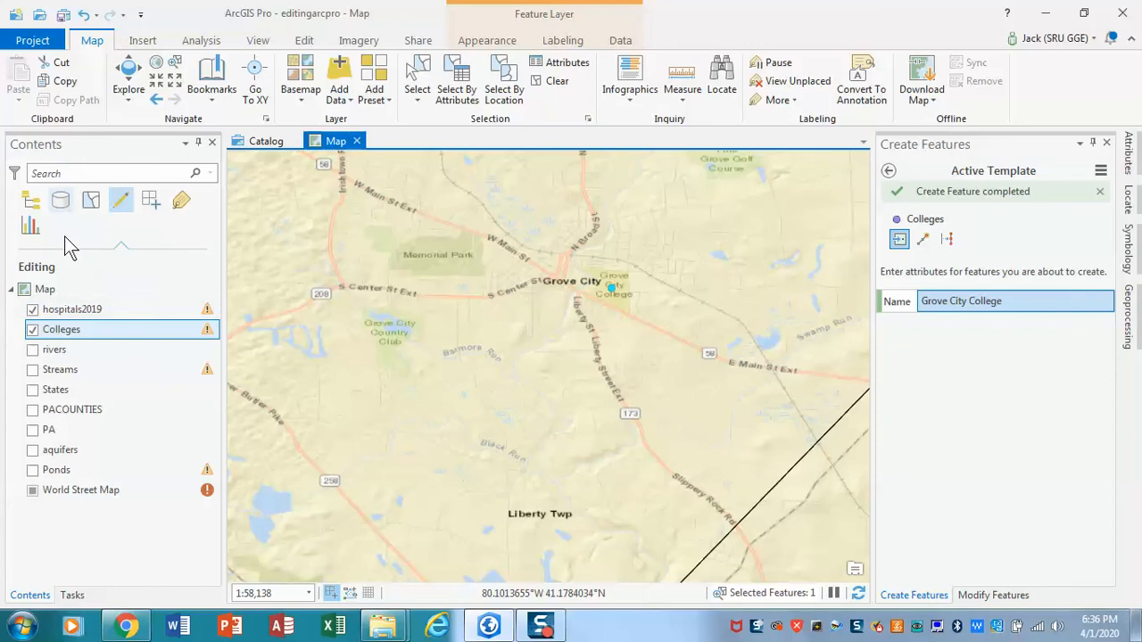
right_click(88, 329)
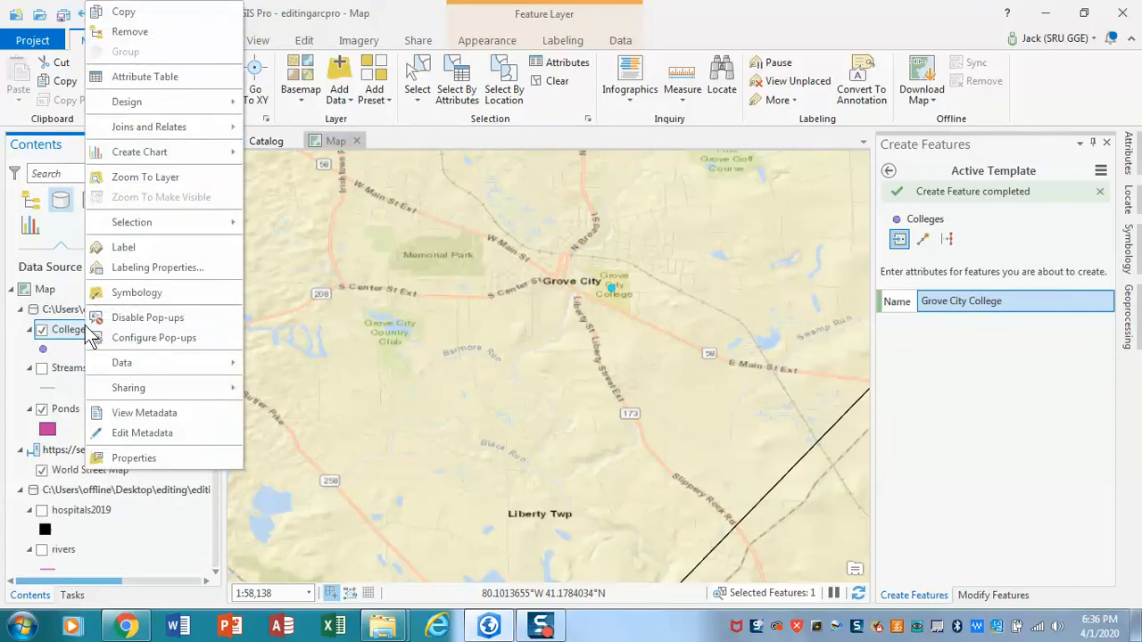
left_click(157, 77)
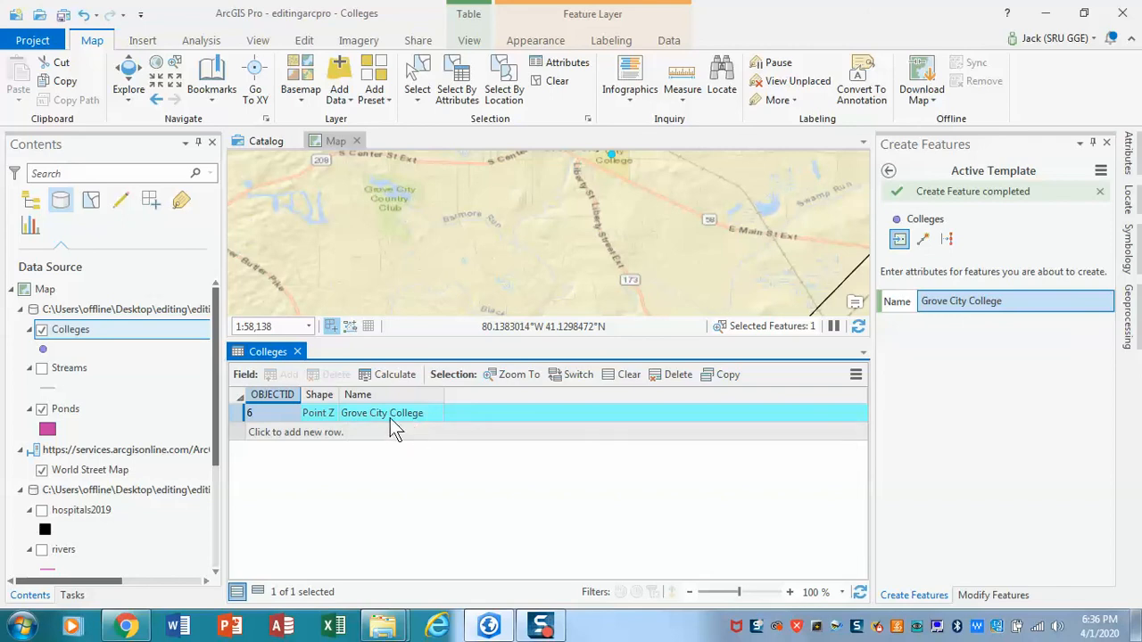
left_click(298, 352)
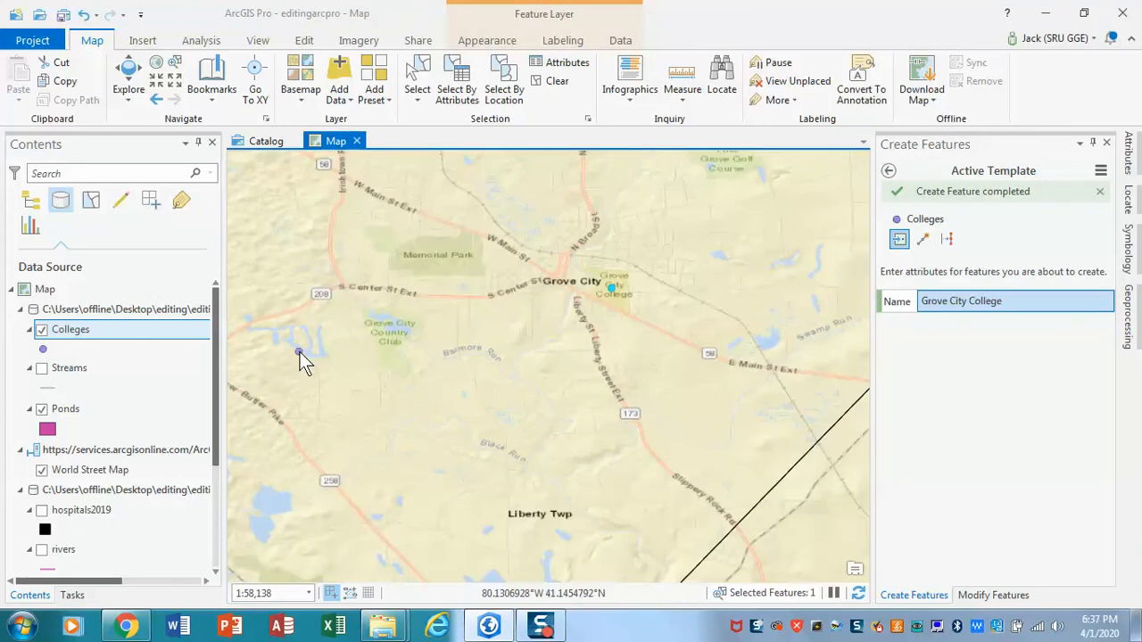
Add a Colleges point with the Name Slippery Rock University on the Slippery Rock University area of the map.
left_click(129, 81)
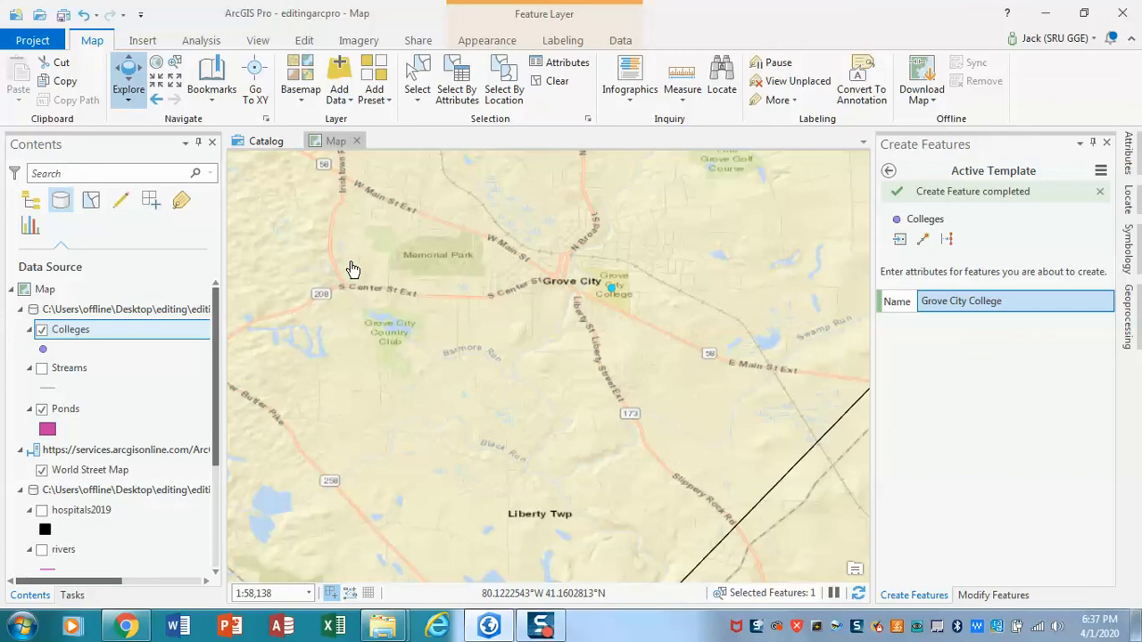
left_click_drag(730, 501, 520, 349)
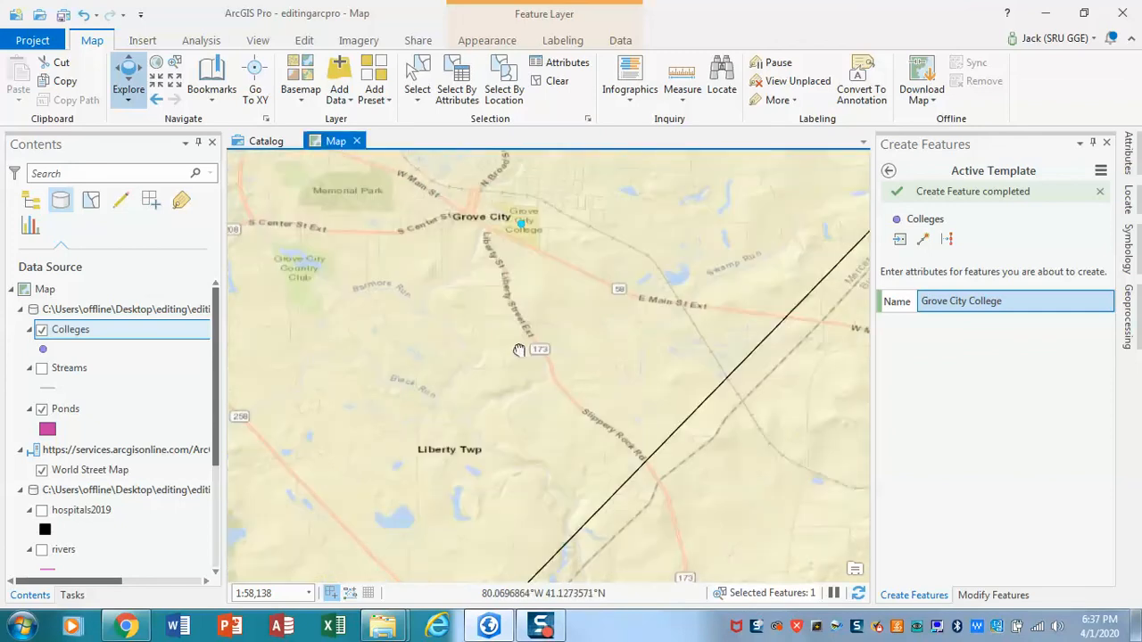
left_click_drag(738, 499, 561, 398)
left_click_drag(716, 496, 479, 344)
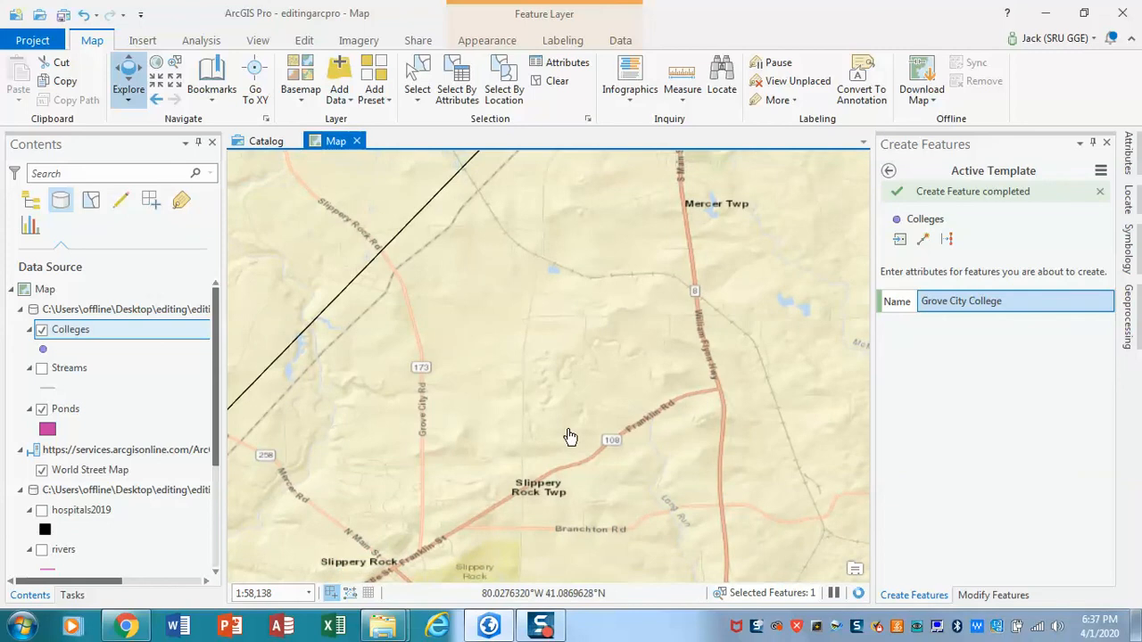
left_click_drag(571, 437, 578, 316)
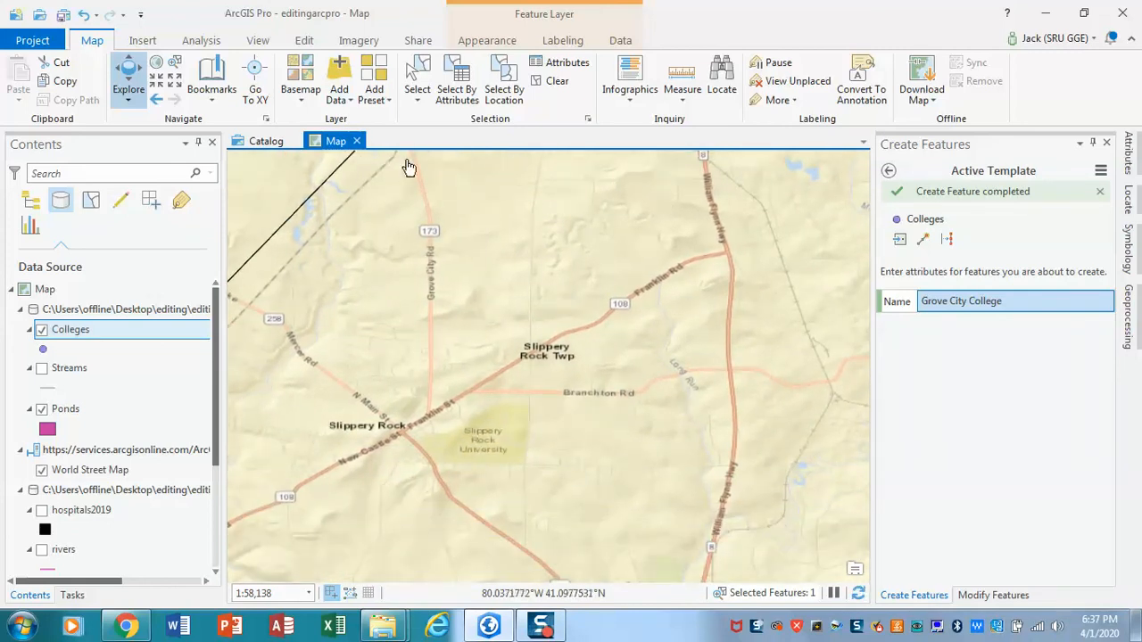
left_click(304, 42)
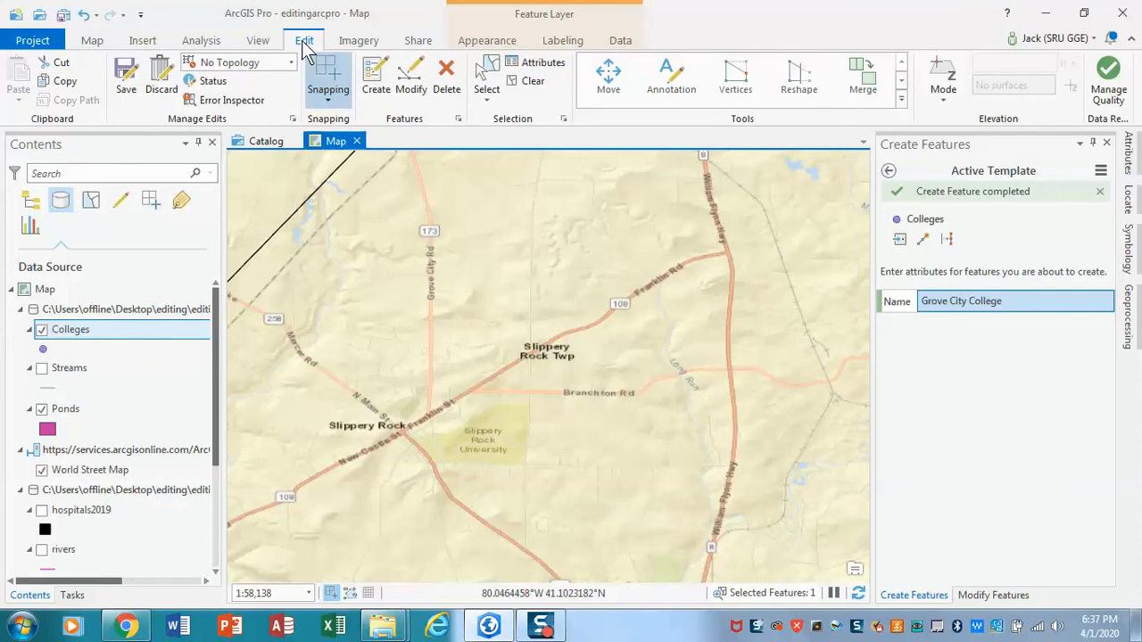
left_click(374, 79)
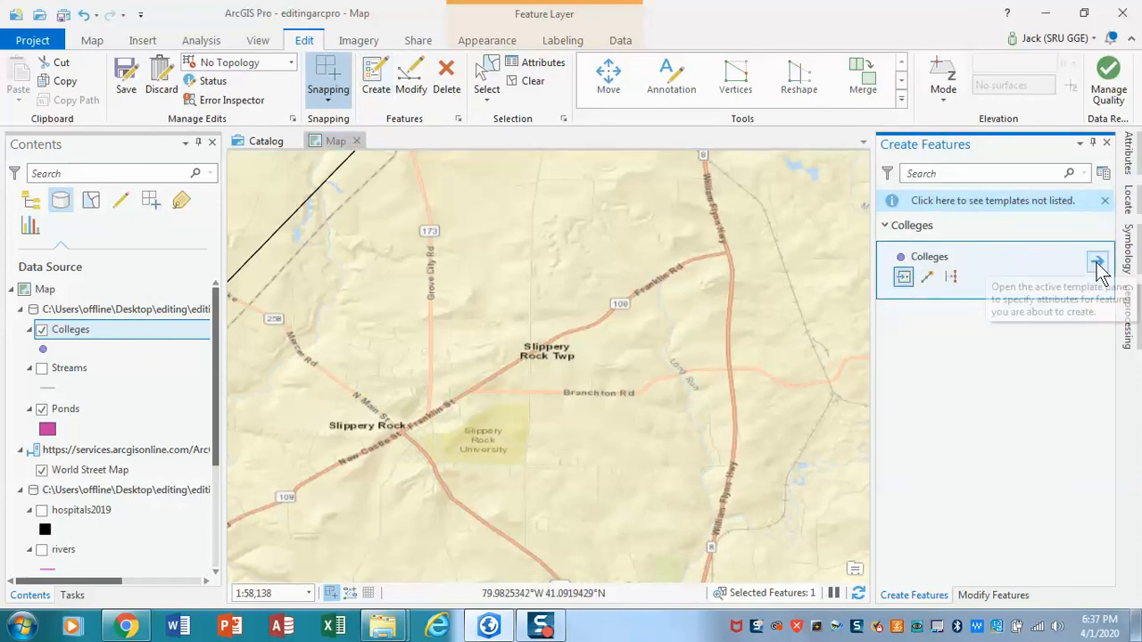
left_click(1096, 264)
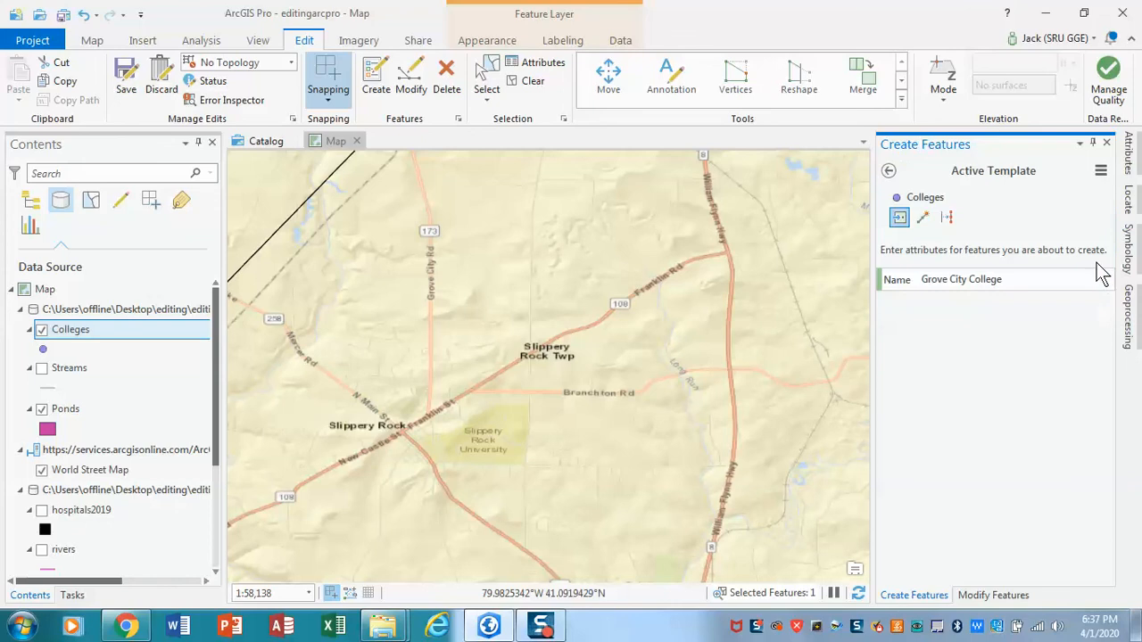
left_click(1015, 281)
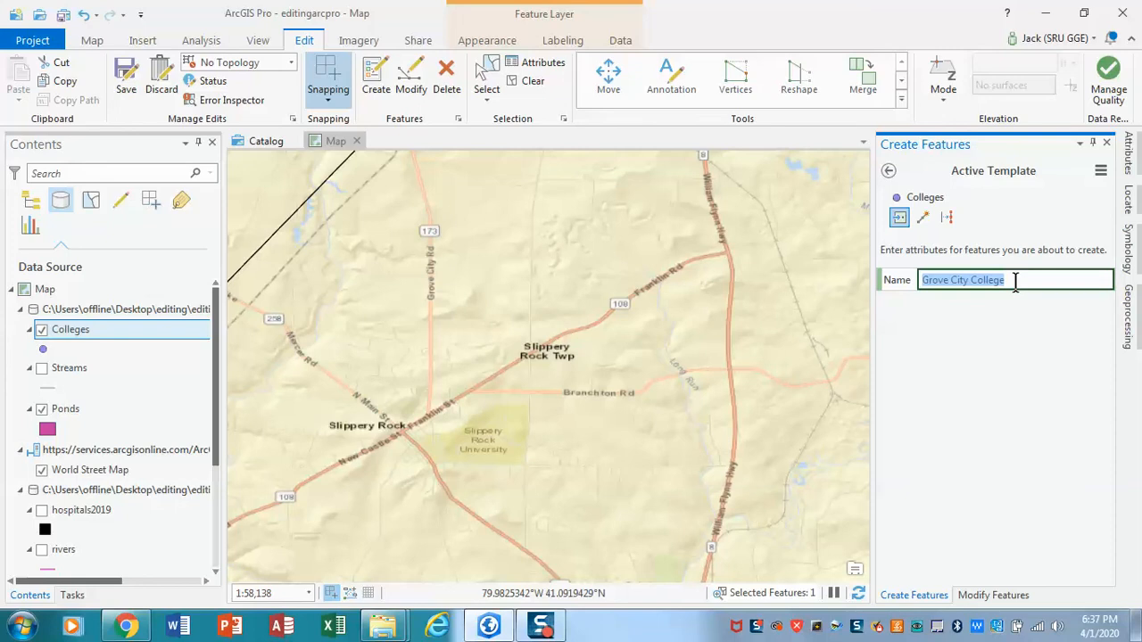
type("Slip")
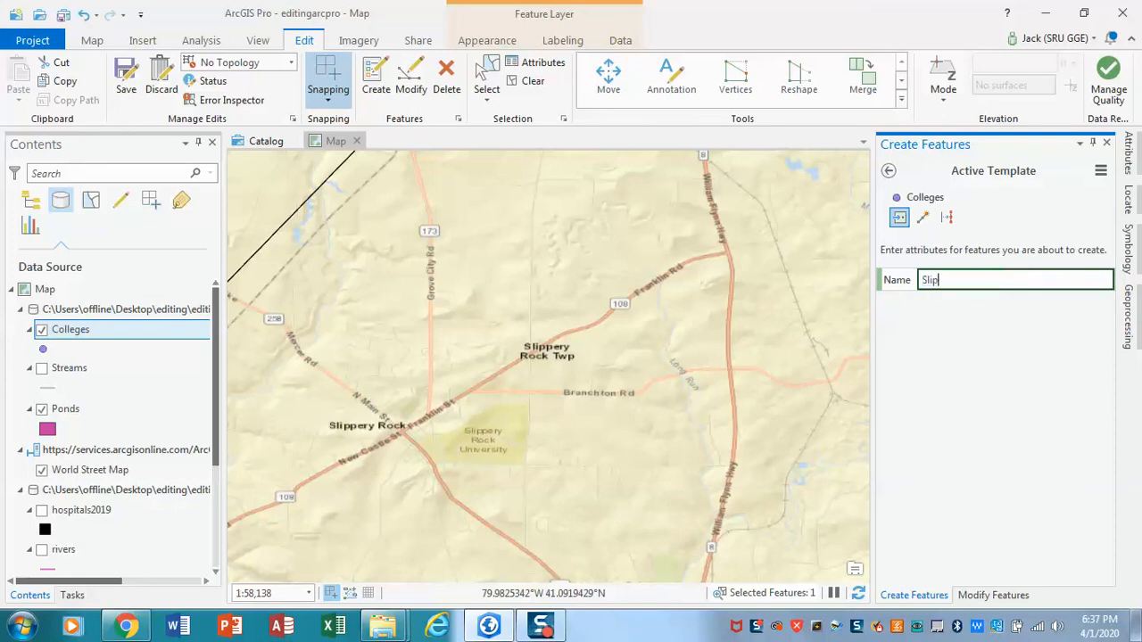
type("pery Rock University")
left_click(481, 442)
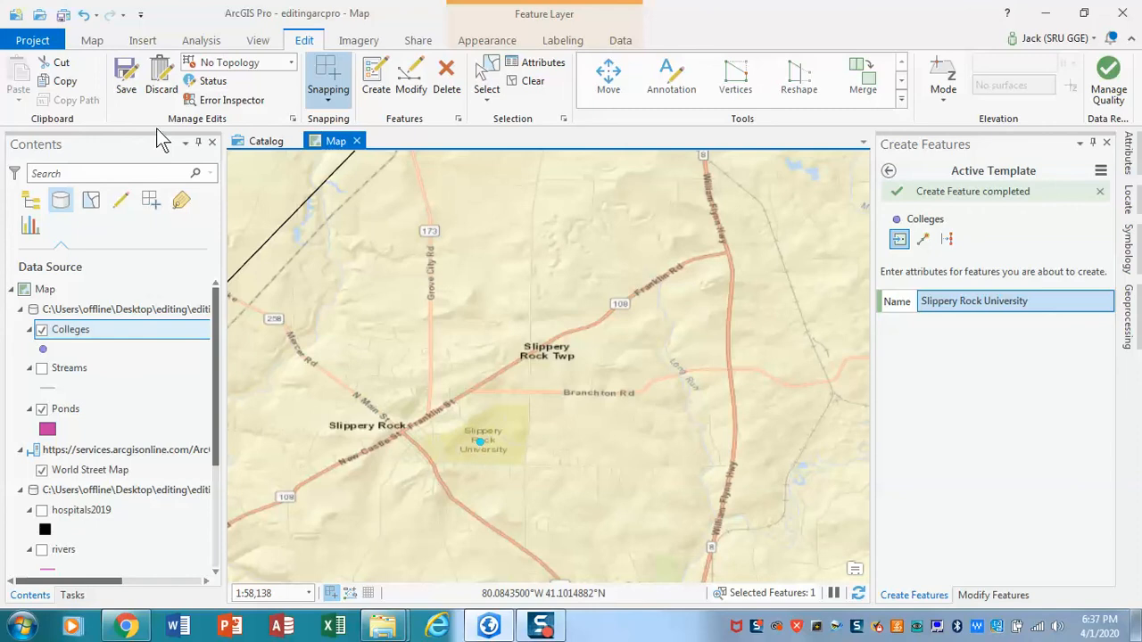
Save all edits made to the Colleges layer.
left_click(128, 80)
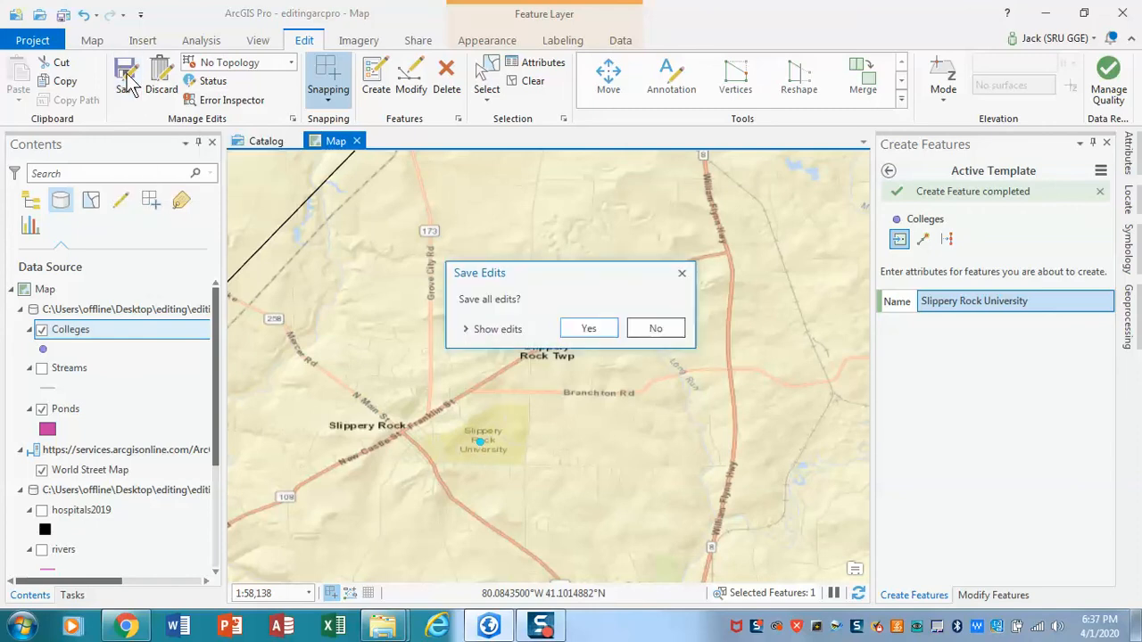
left_click(578, 329)
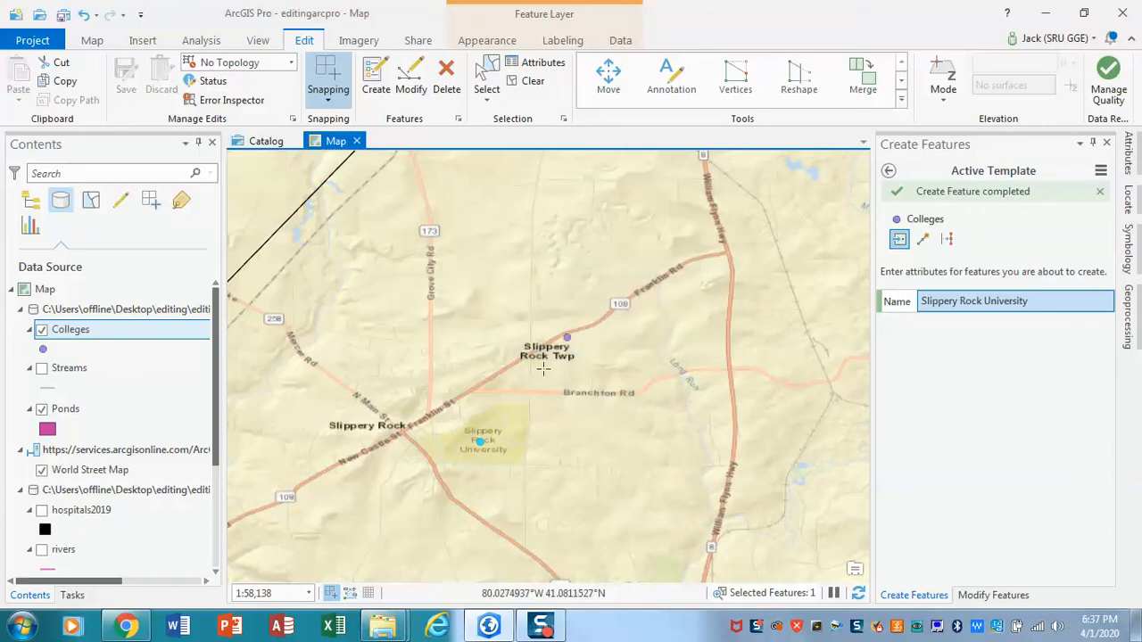
left_click(506, 422)
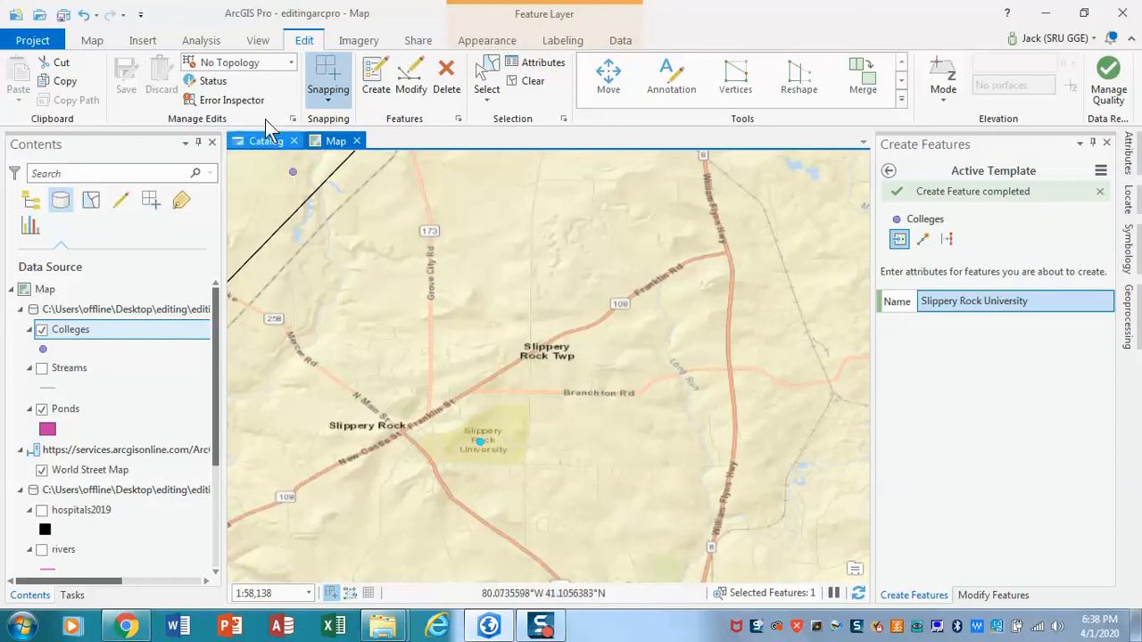
Turn on the hospitals2019 layer and show the wider area around Butler on the map.
left_click(91, 41)
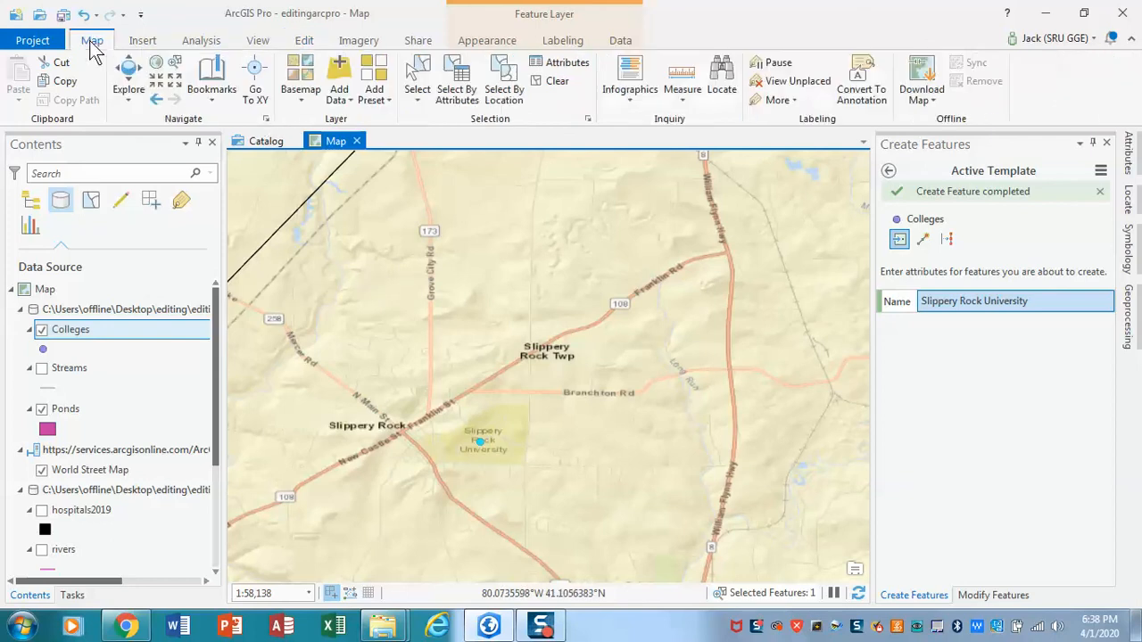
left_click(131, 85)
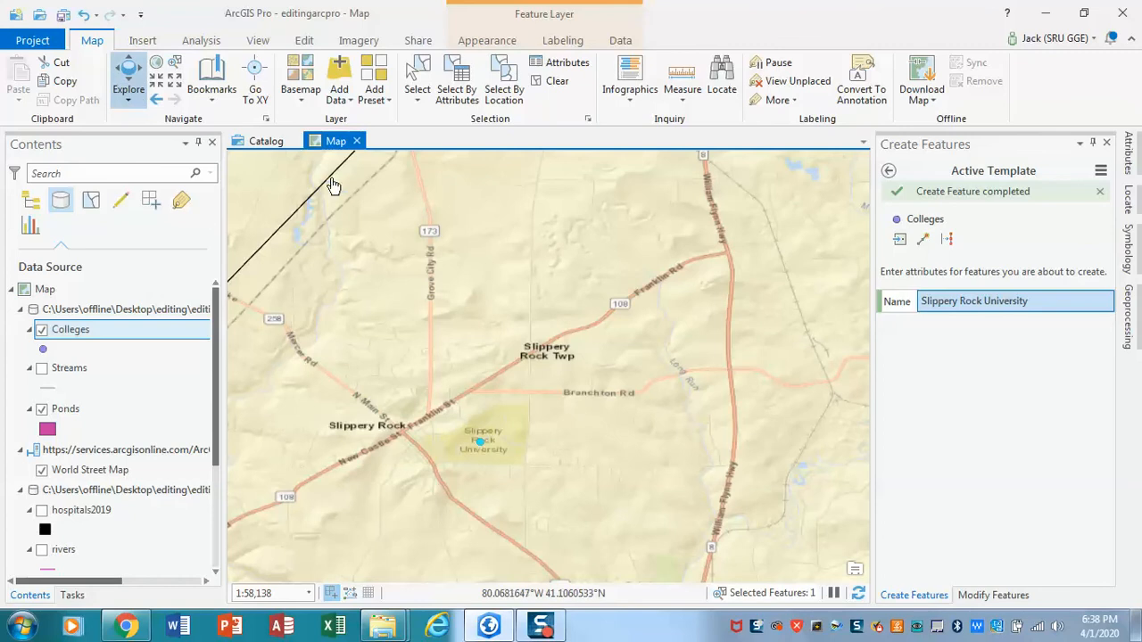
scroll(332, 184, "down", 2)
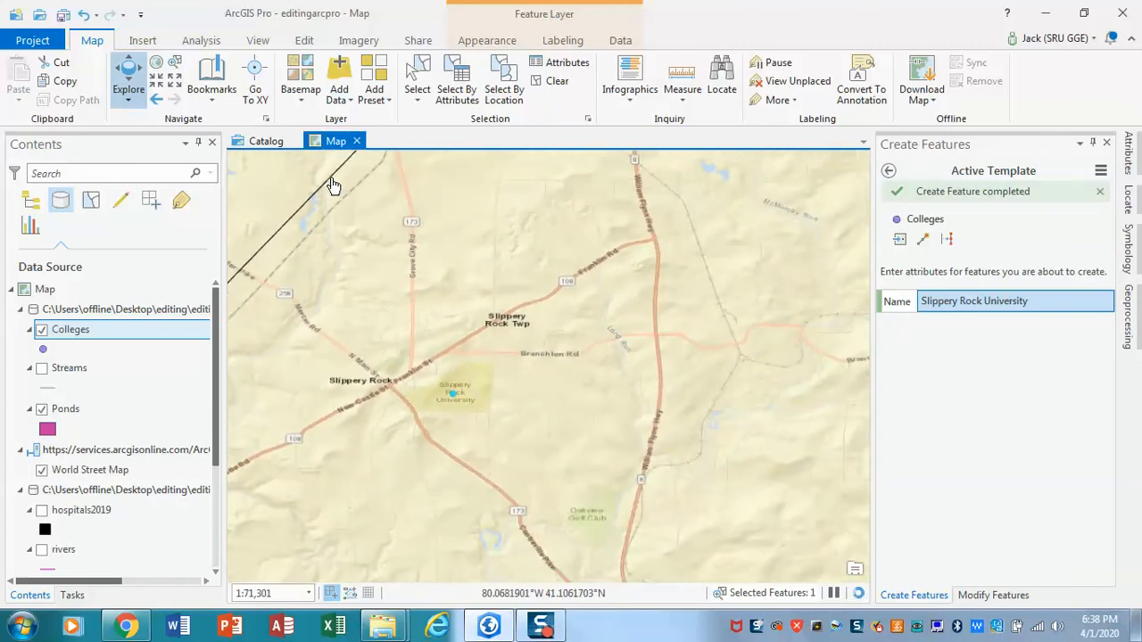
scroll(332, 185, "down", 3)
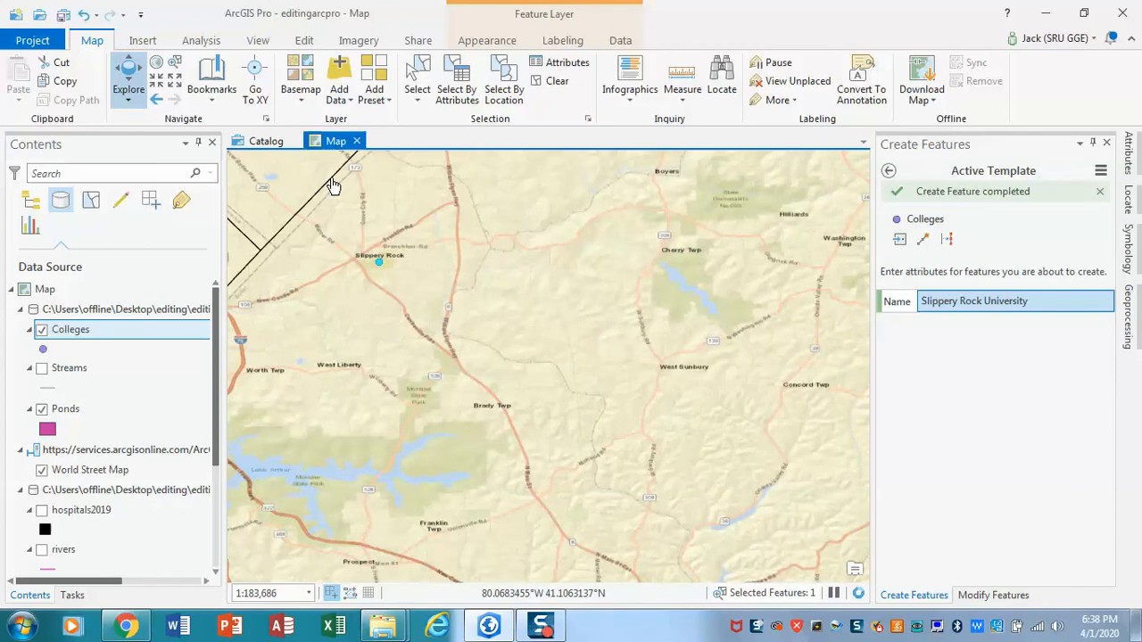
scroll(332, 184, "down", 1)
scroll(332, 185, "down", 2)
scroll(332, 184, "down", 2)
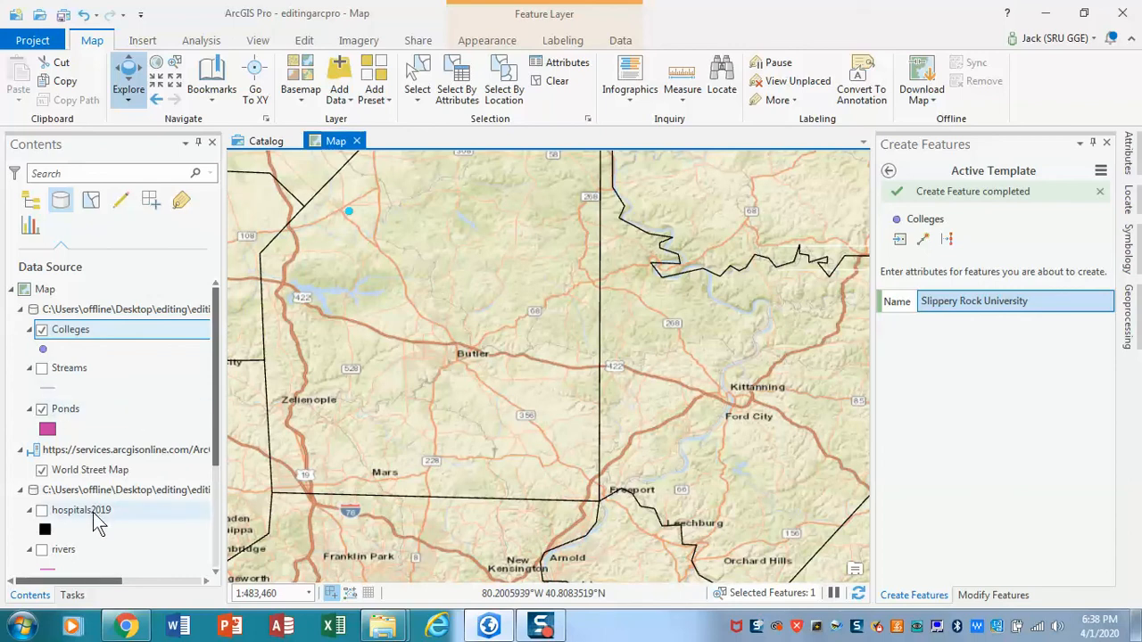
left_click(42, 511)
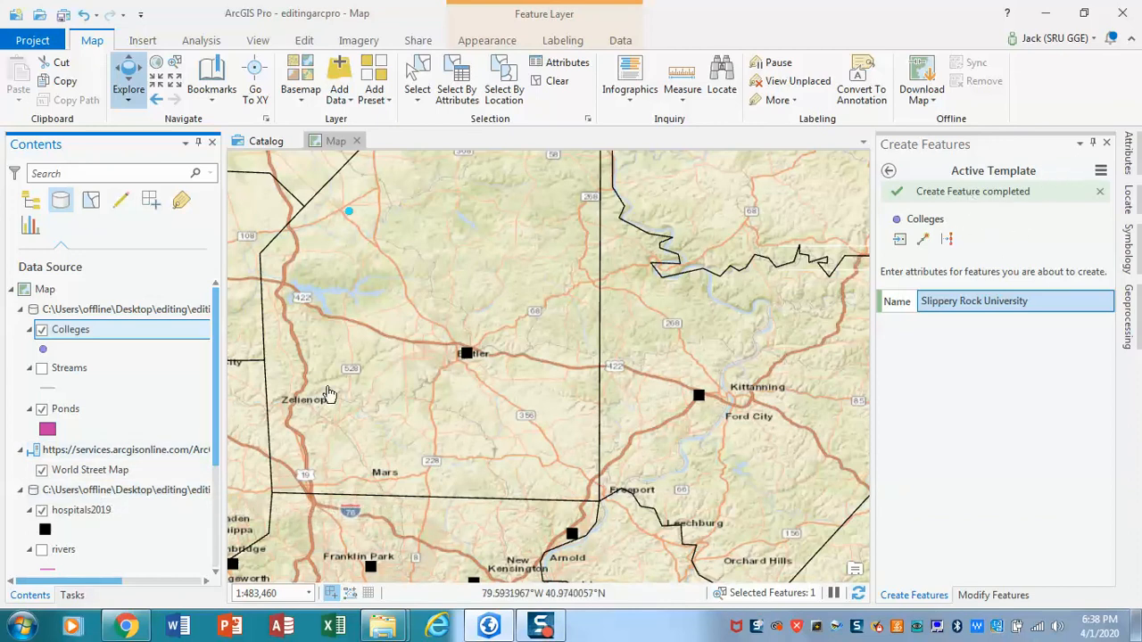
Close the editing panes, then reopen feature creation and activate the hospitals2019 point template.
left_click(304, 42)
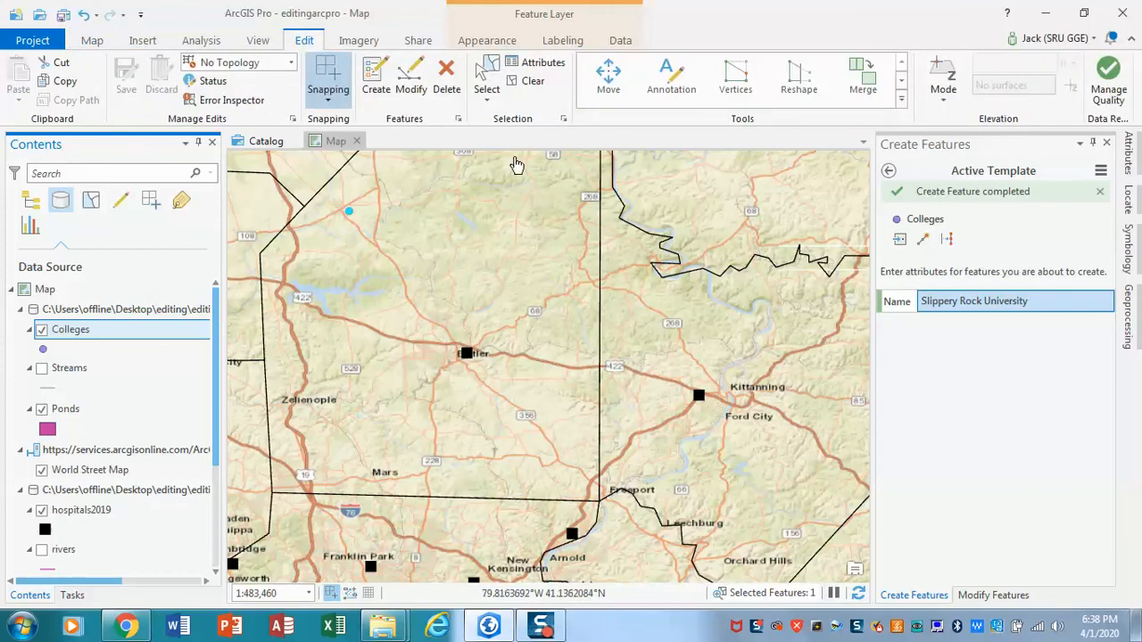
left_click(81, 510)
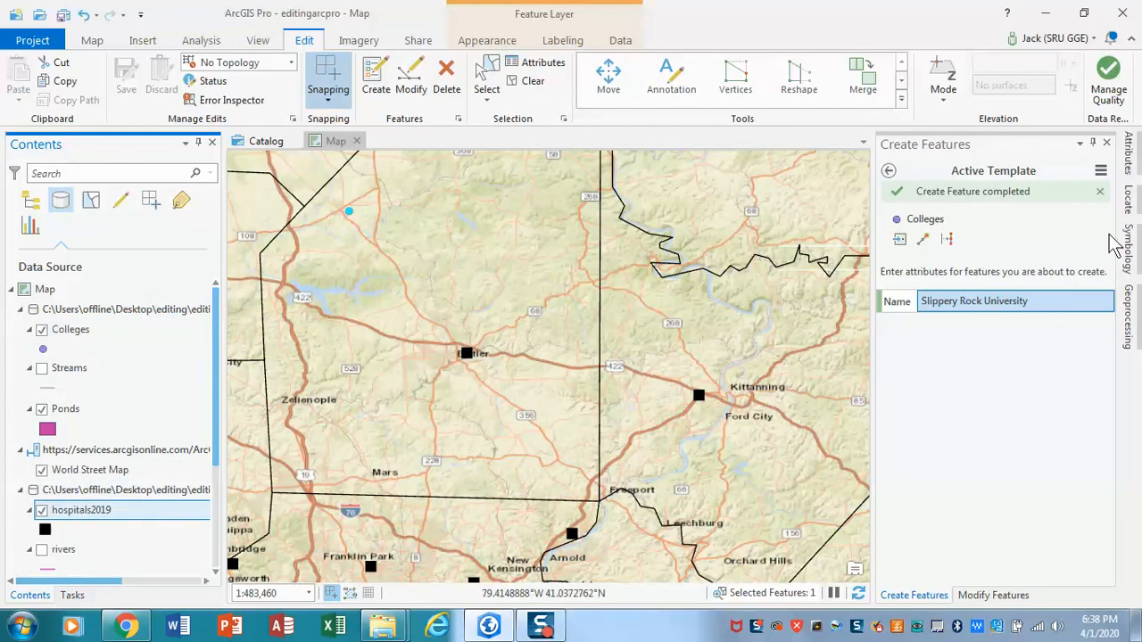
left_click(1106, 143)
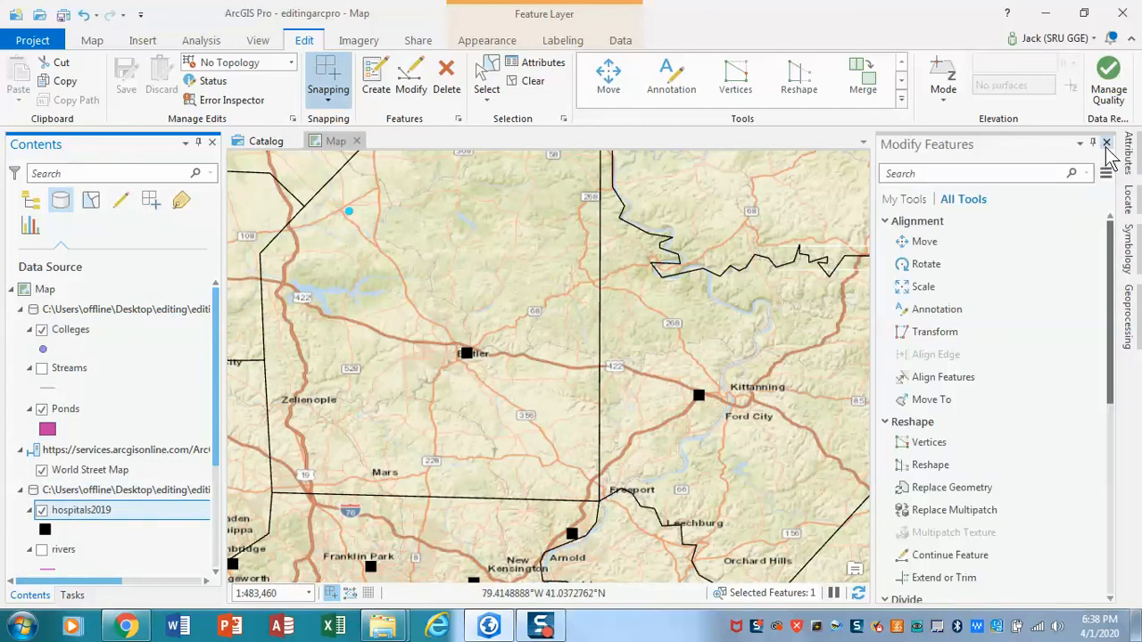
left_click(1107, 144)
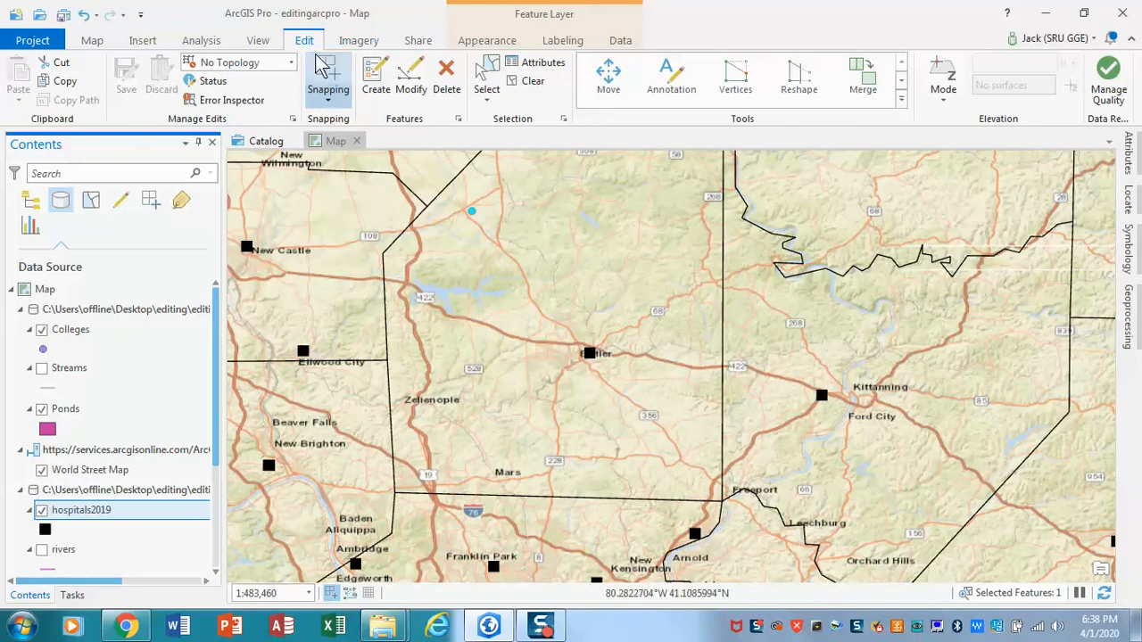
left_click(376, 75)
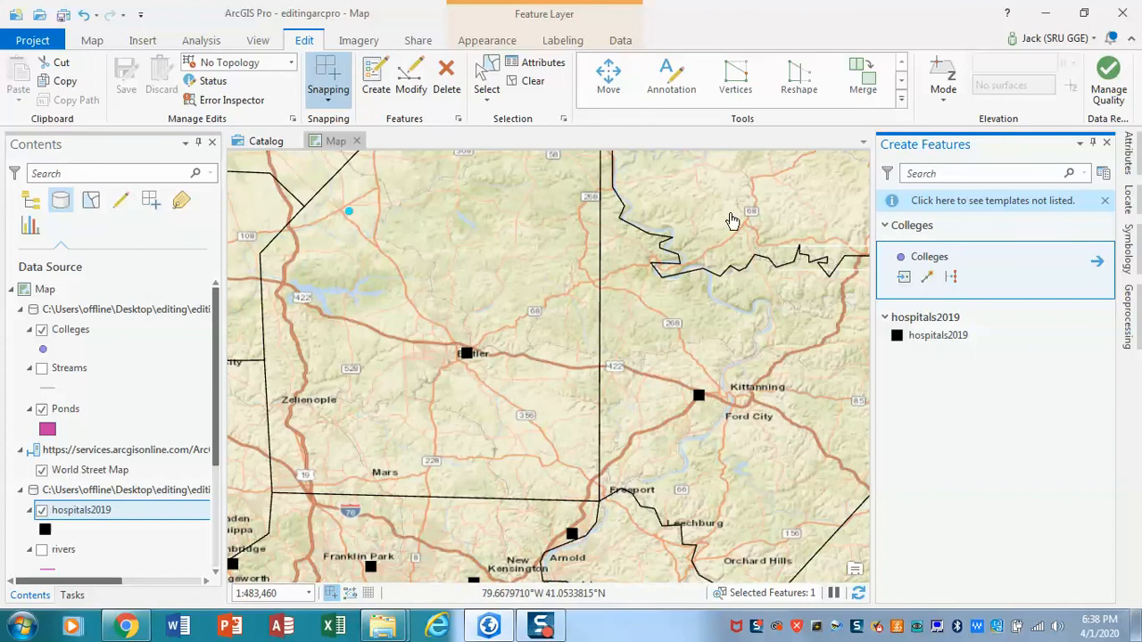
left_click(964, 339)
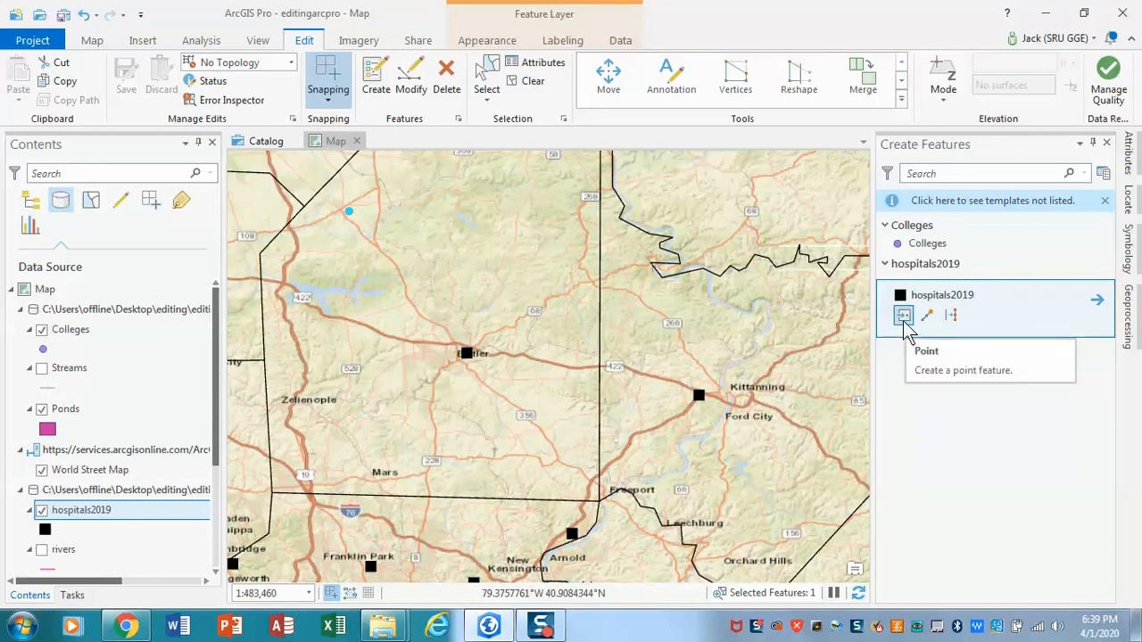
Turn on vertex snapping and add two hospitals2019 points, one snapped to the PACOUNTIES edge southwest of Mars and one northeast of Mars.
left_click(328, 89)
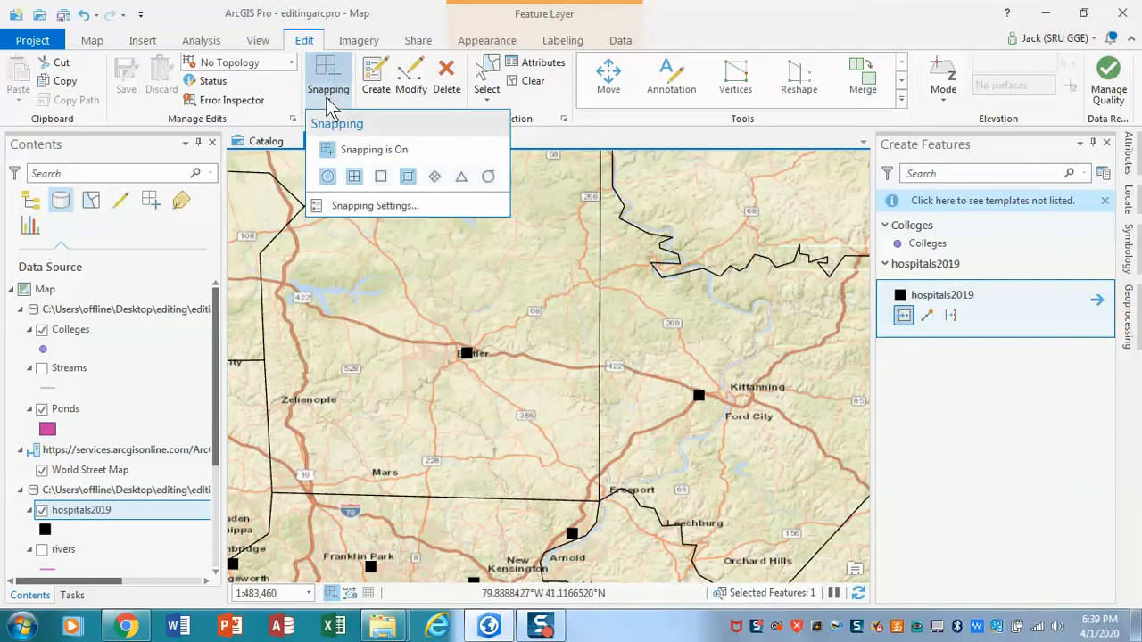
left_click(379, 177)
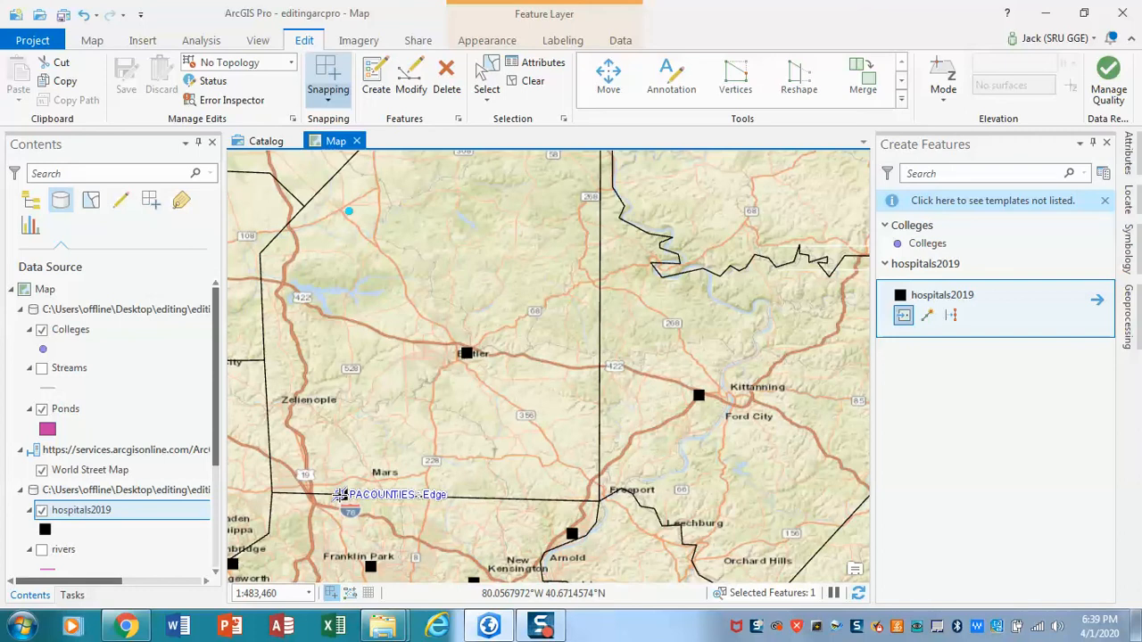
left_click(341, 494)
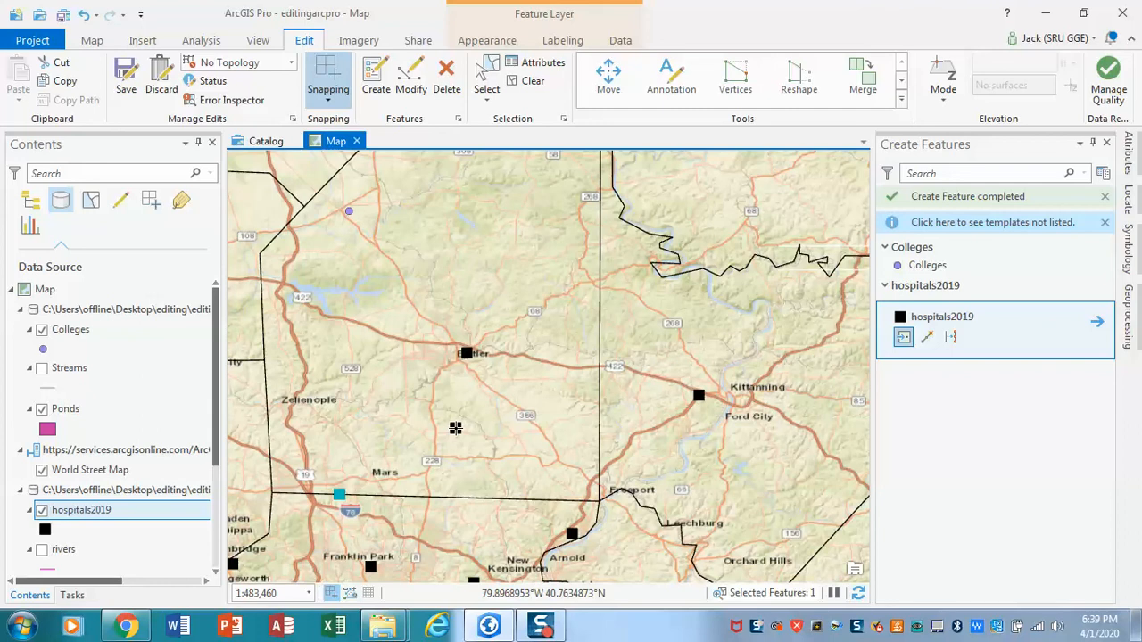
left_click(455, 429)
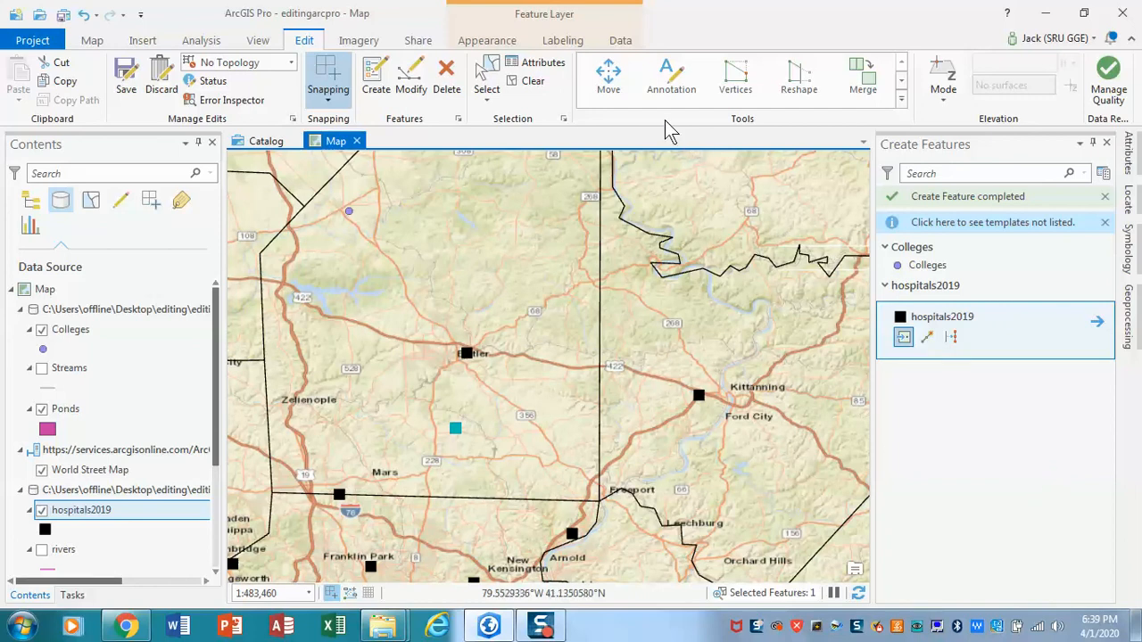
Move the hospitals2019 point northeast of Mars south onto the PACOUNTIES edge and save all edits.
left_click(488, 78)
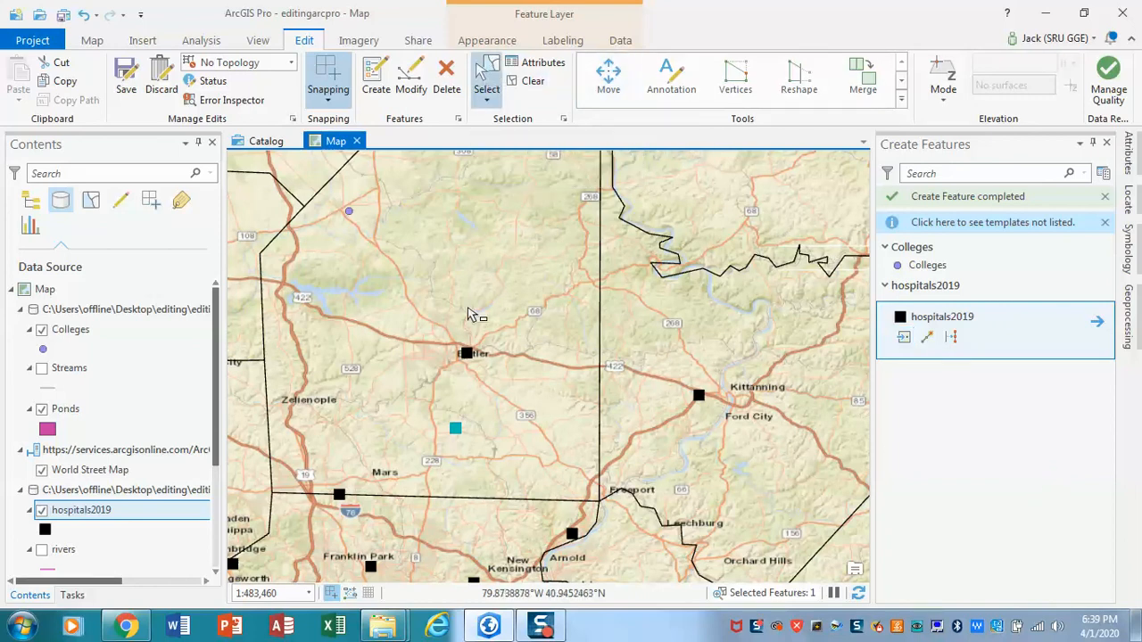
left_click(459, 431)
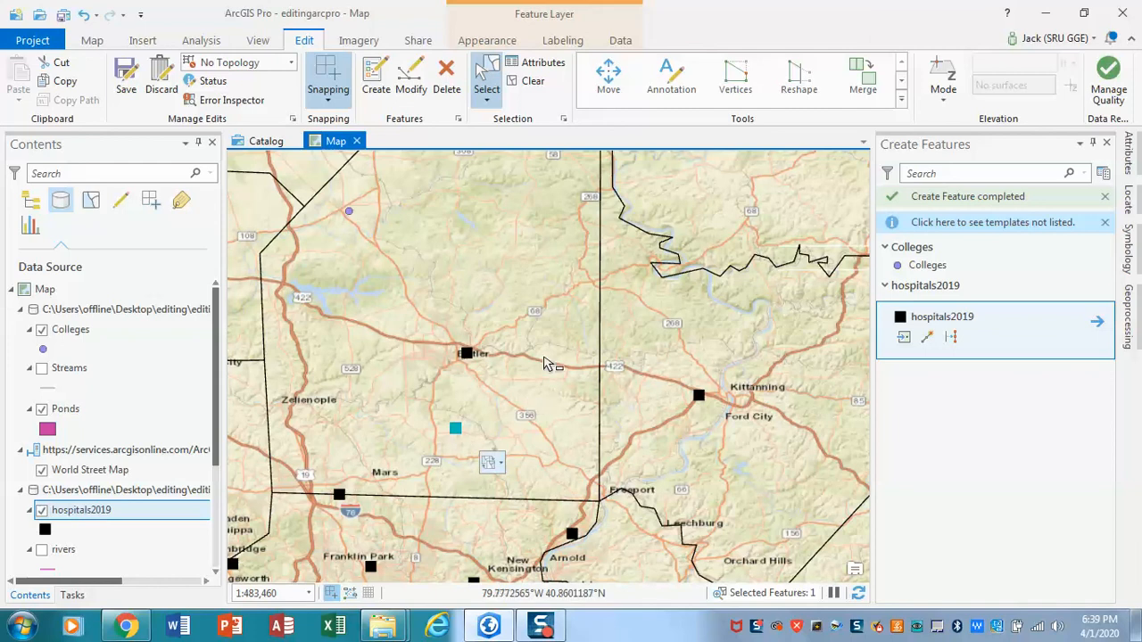
left_click(608, 77)
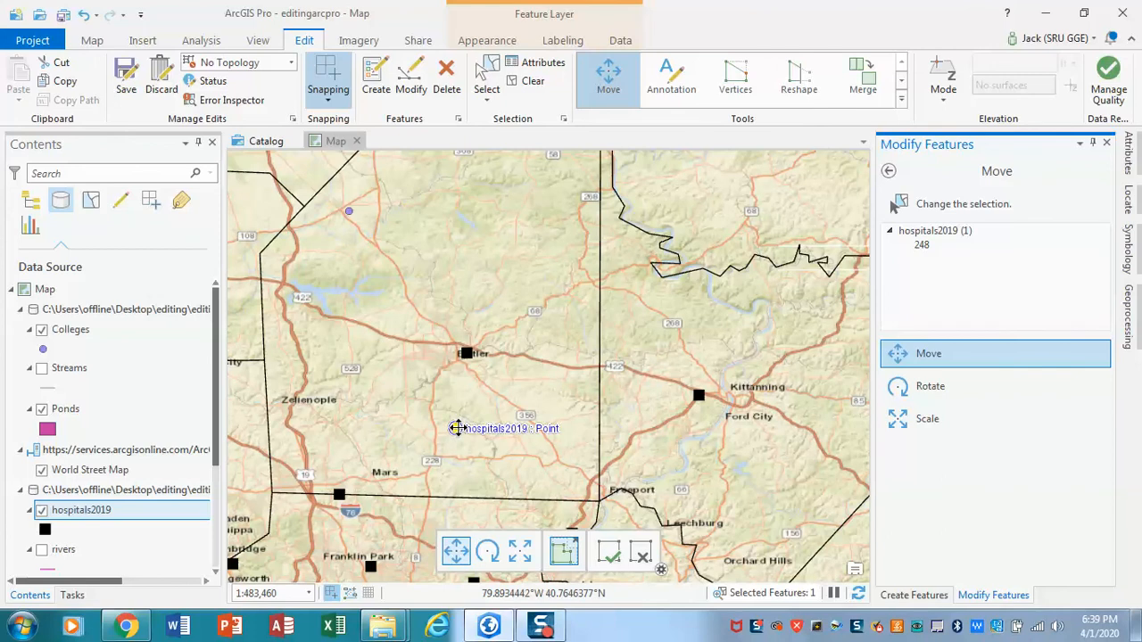
left_click_drag(456, 428, 459, 497)
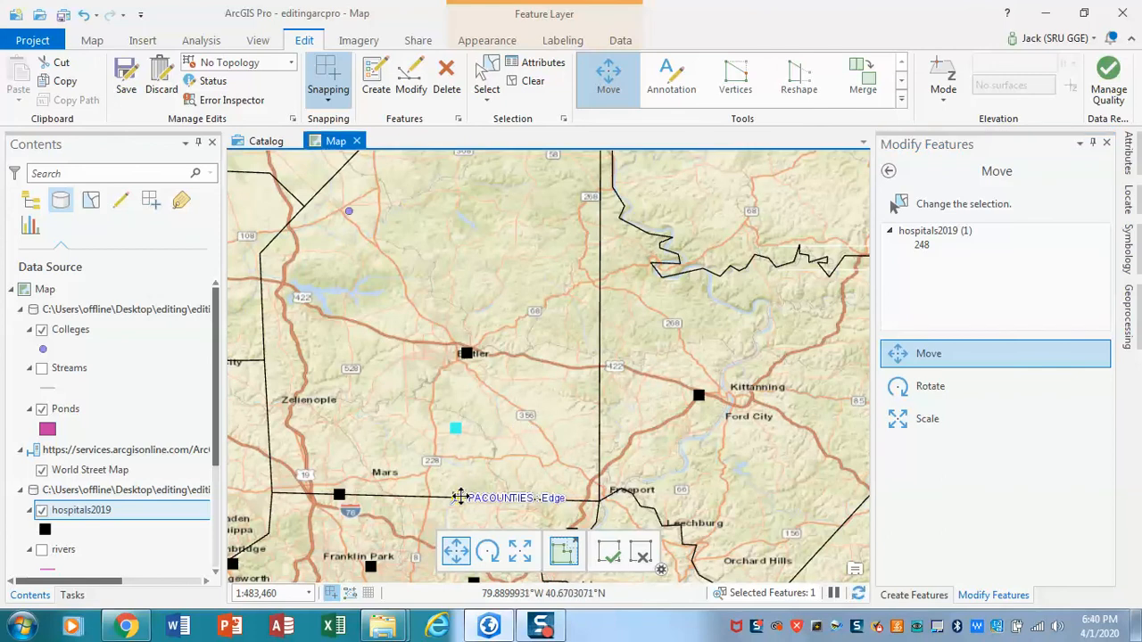
left_click_drag(460, 497, 459, 497)
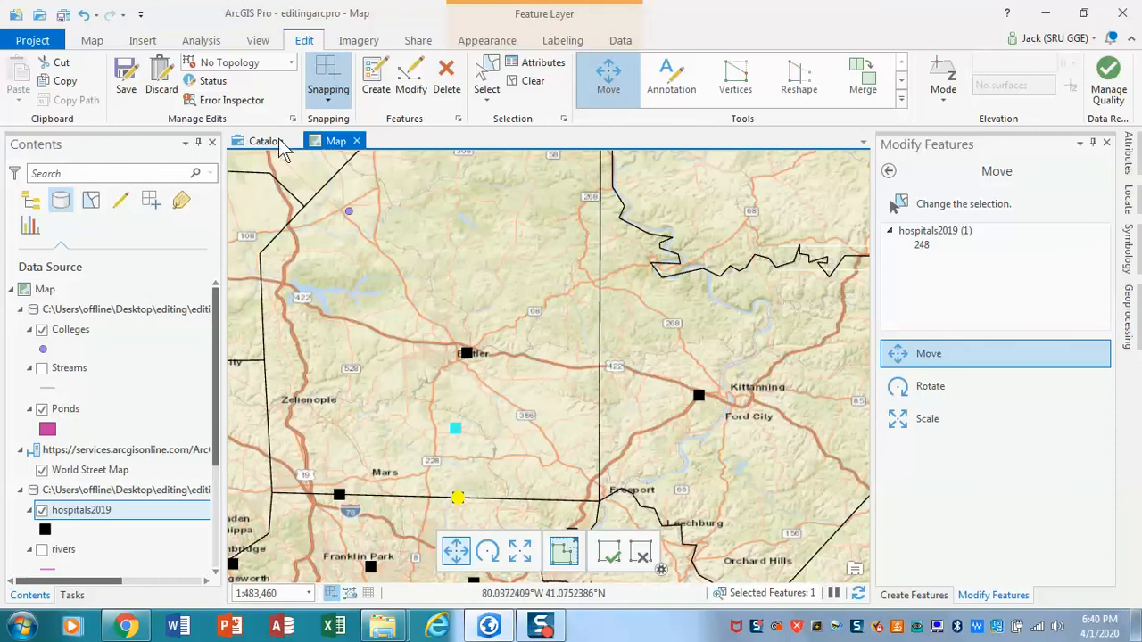
left_click(125, 85)
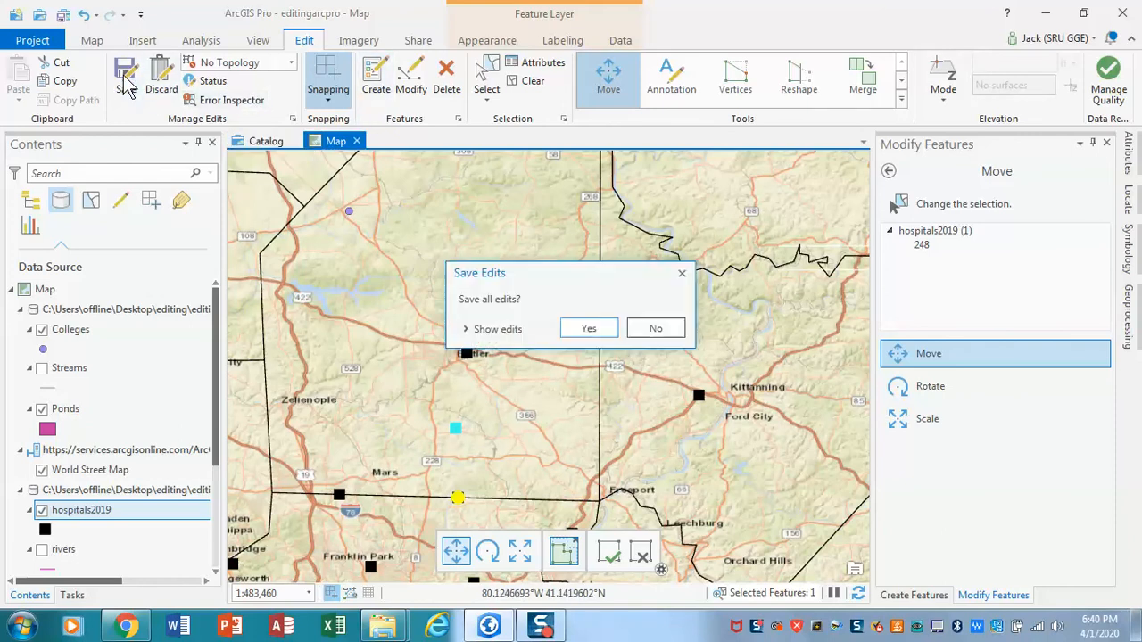
left_click(578, 327)
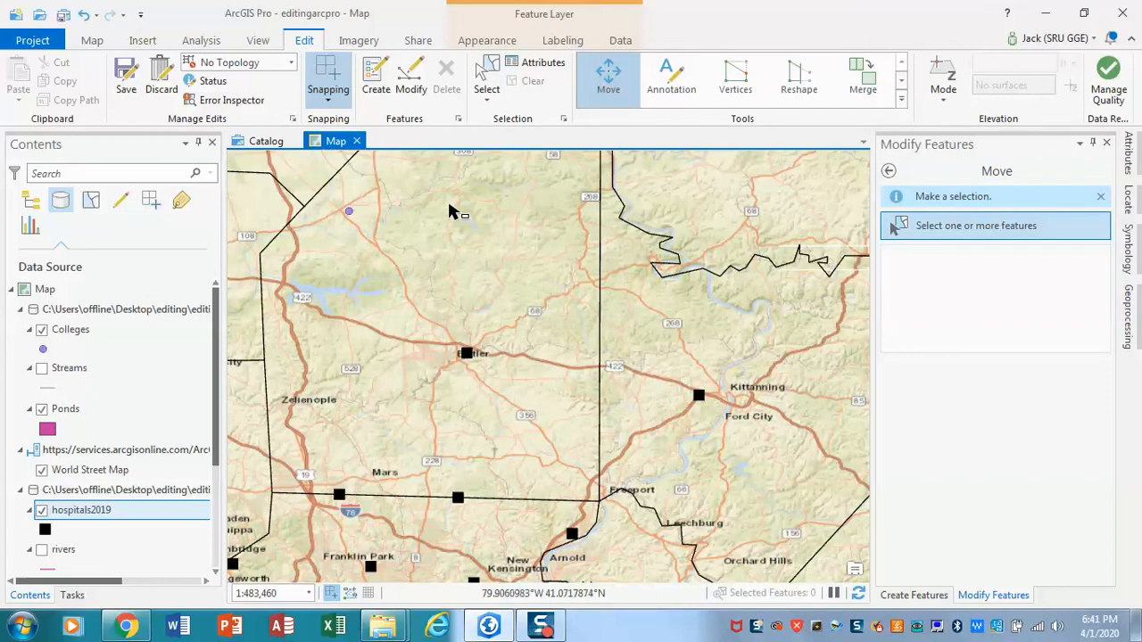
Delete the hospitals2019 point at Grove City and save all edits.
left_click(92, 40)
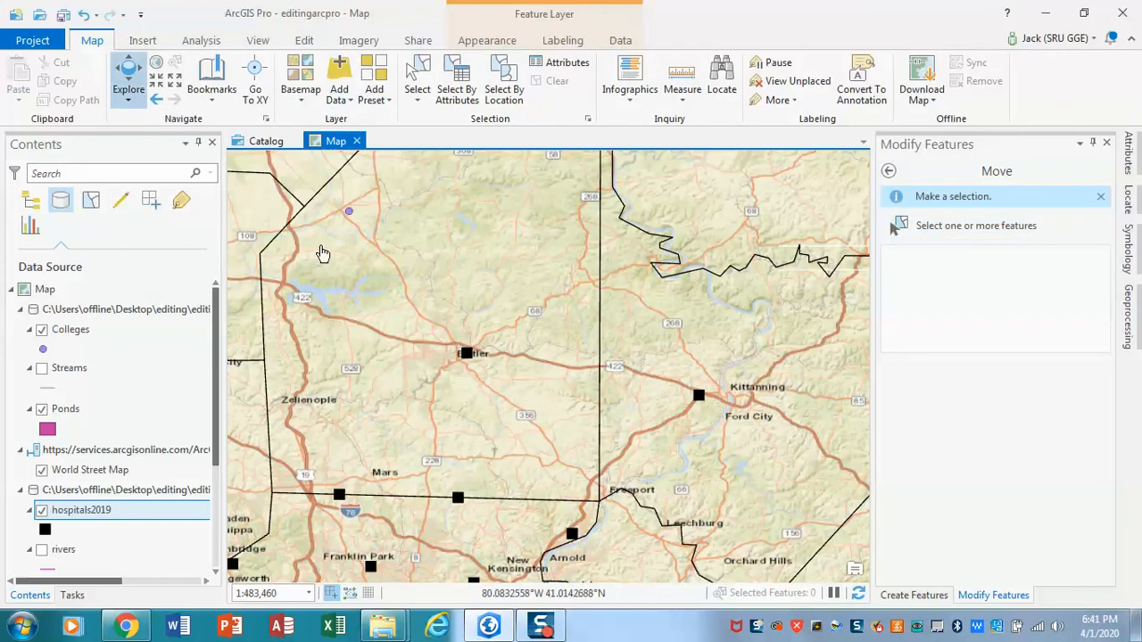
left_click_drag(323, 255, 479, 464)
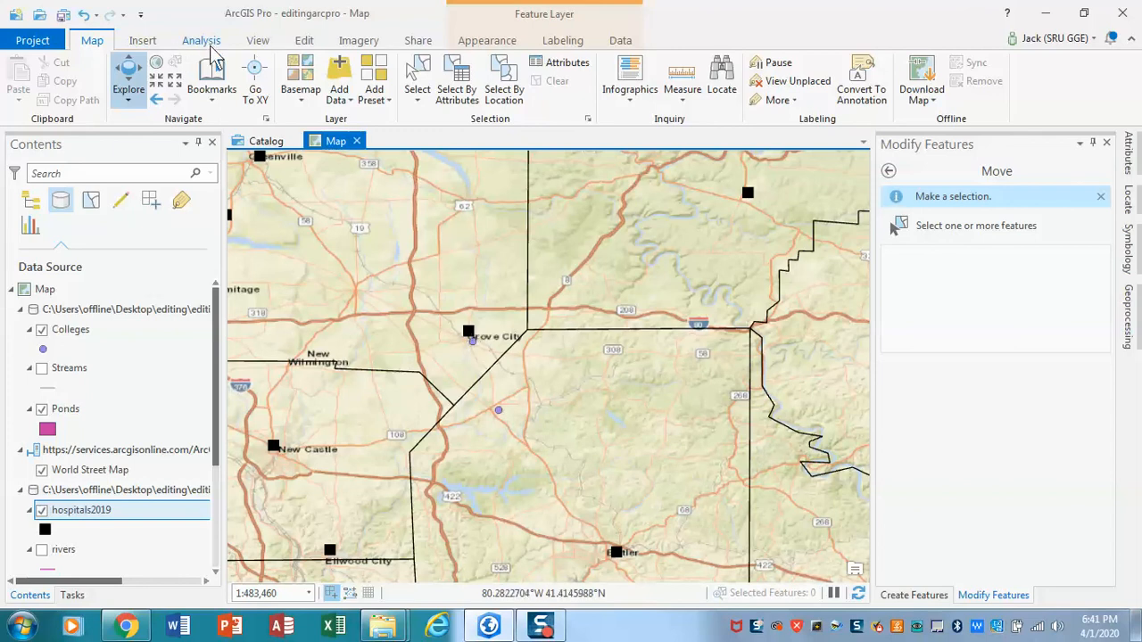
left_click(303, 44)
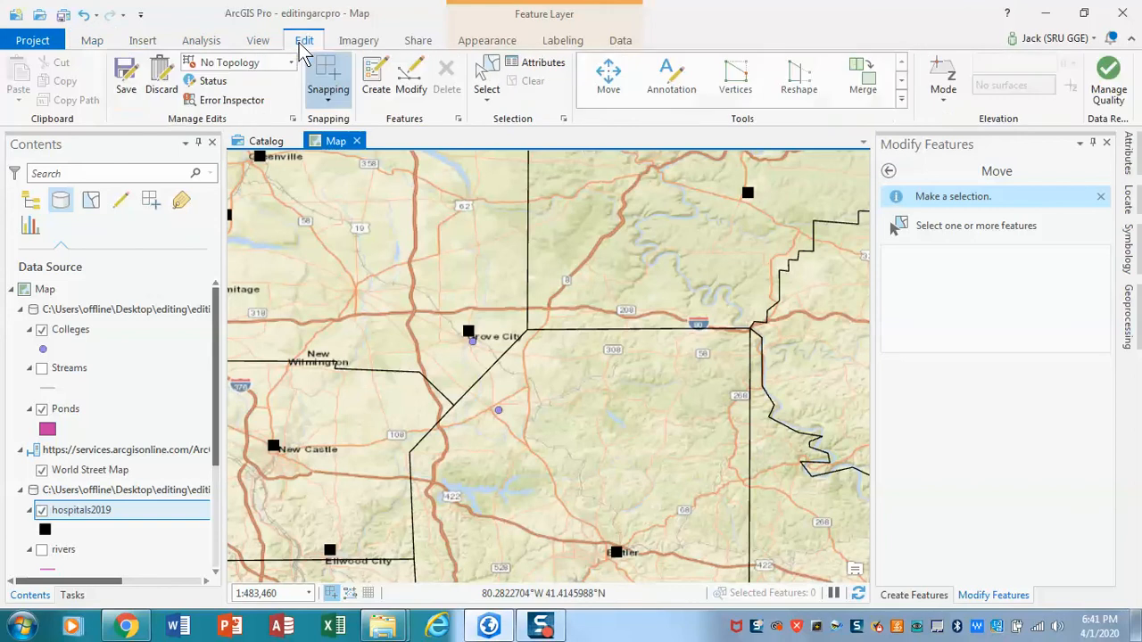
left_click(486, 88)
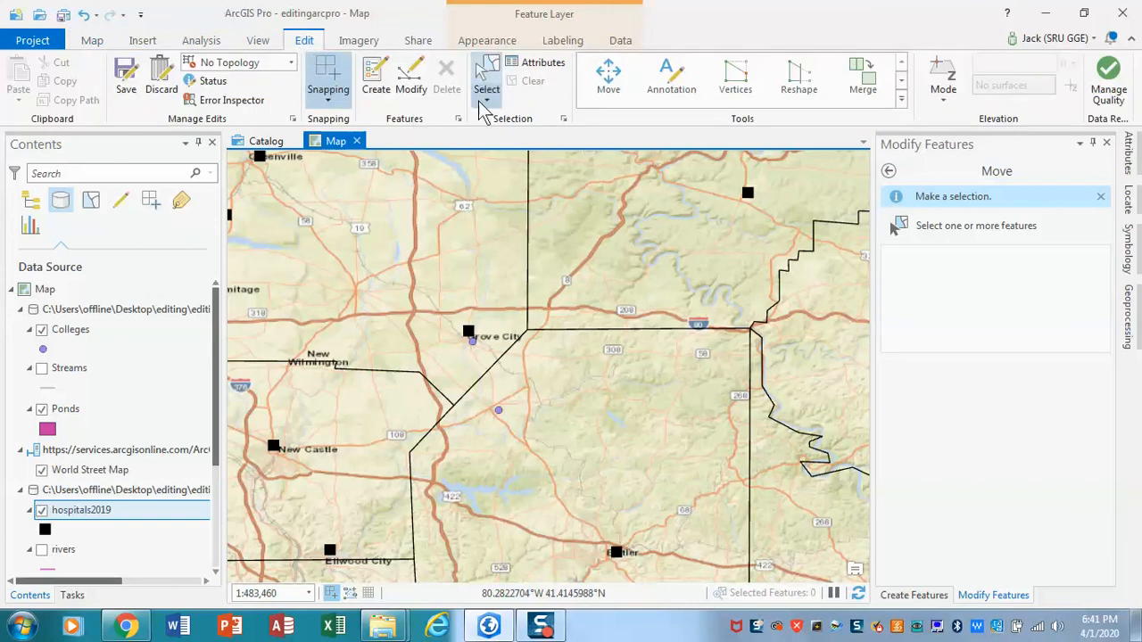
left_click(471, 340)
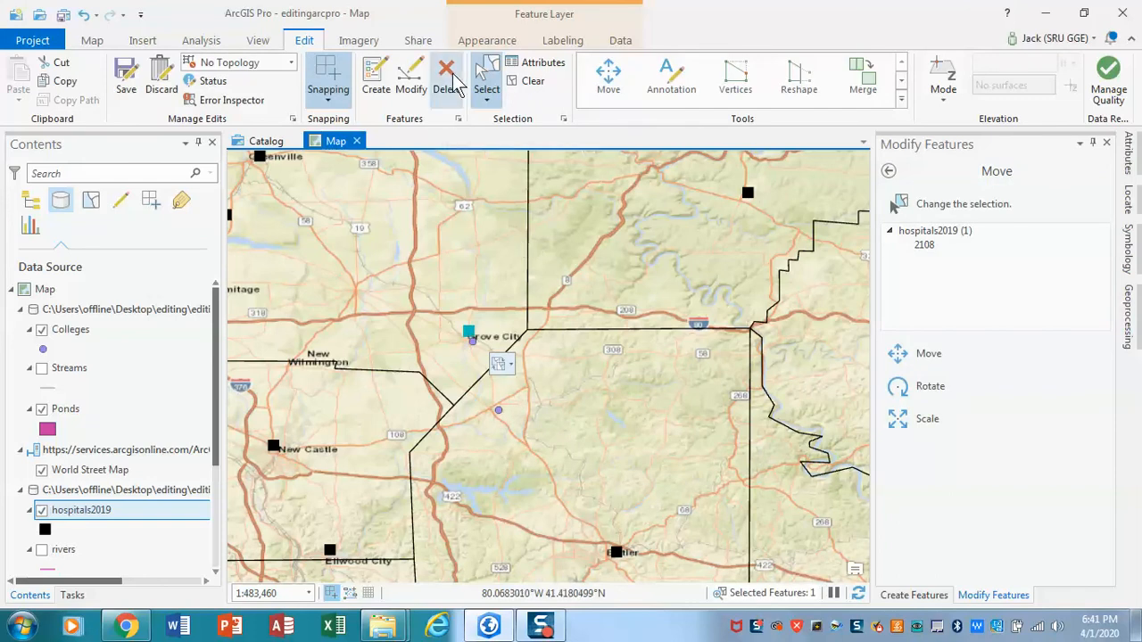
left_click(449, 78)
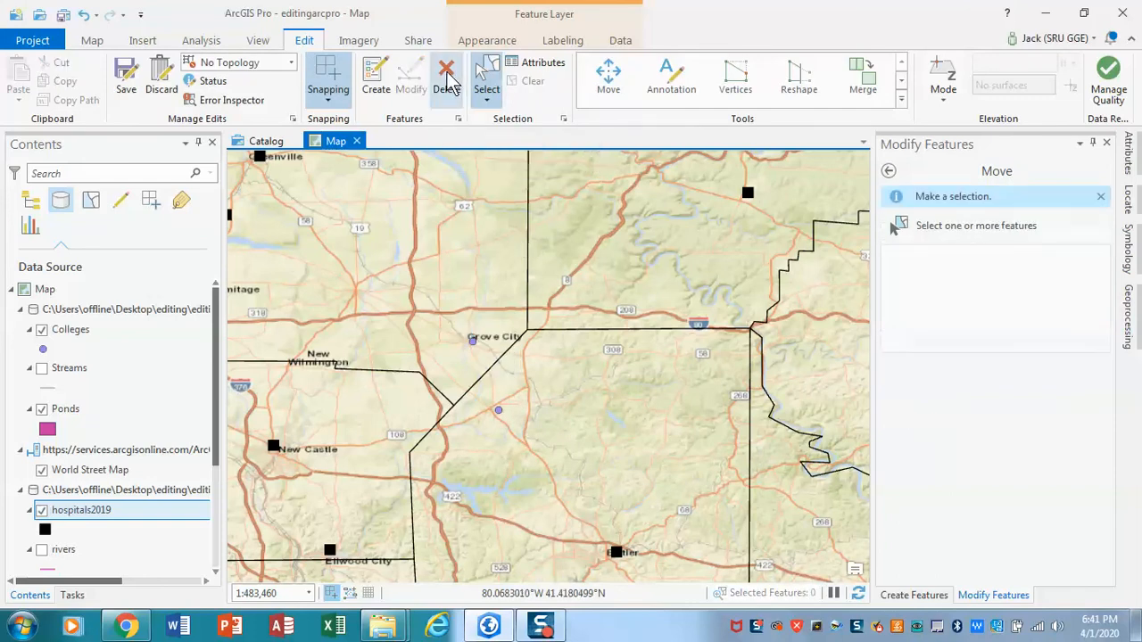
left_click(126, 80)
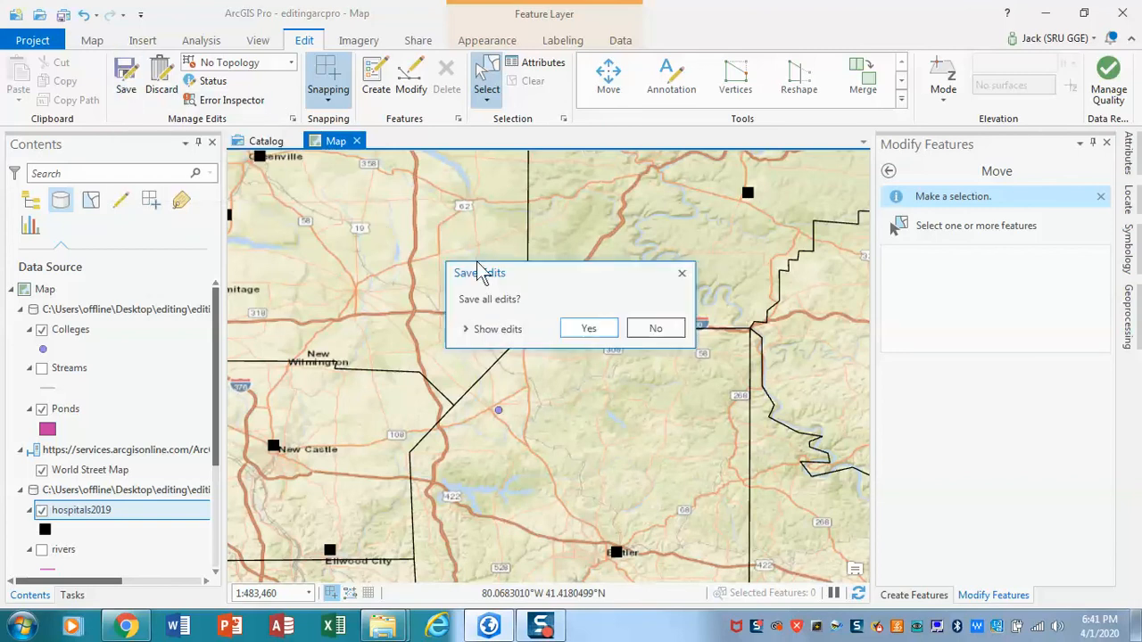
left_click(585, 330)
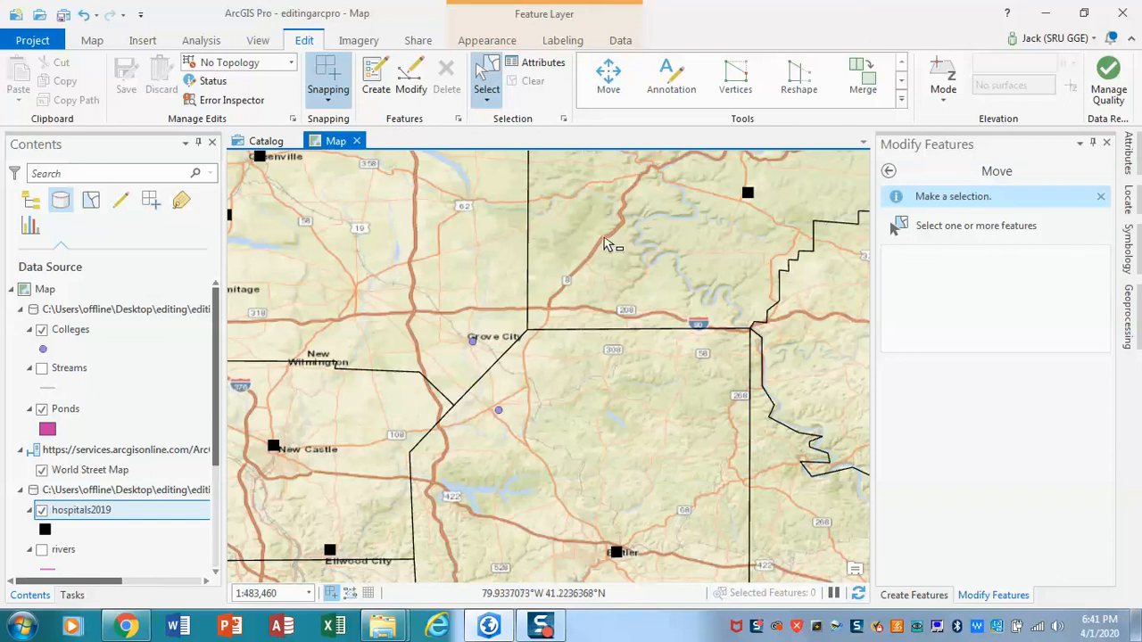
Try to move the hospitals2019 point at Butler to a location farther north.
left_click(617, 554)
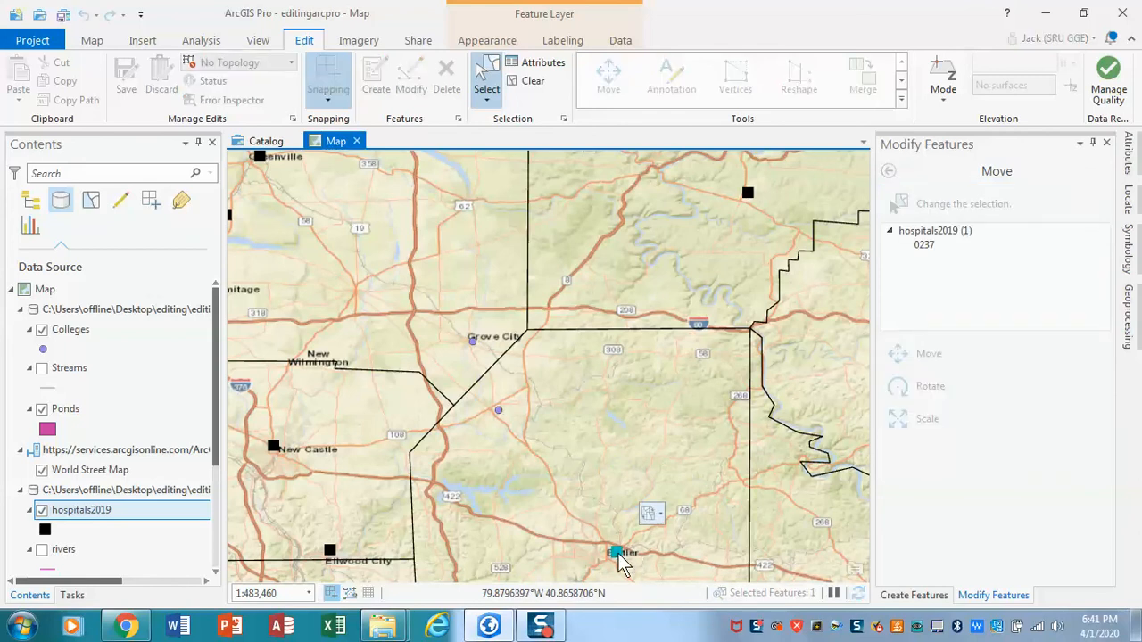
left_click(613, 82)
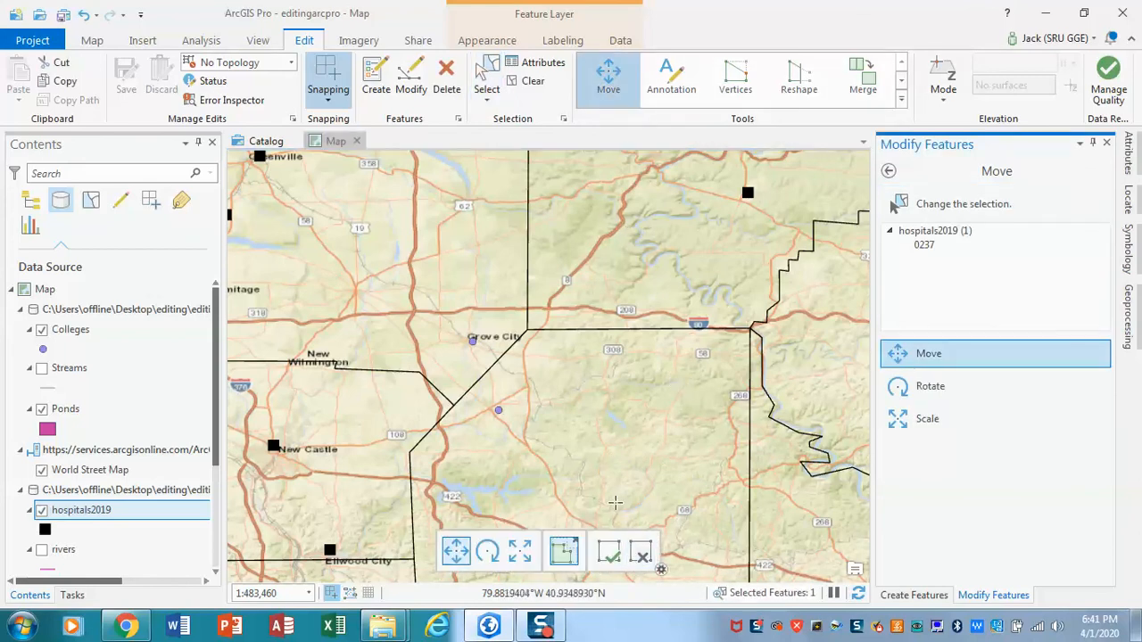
left_click(613, 432)
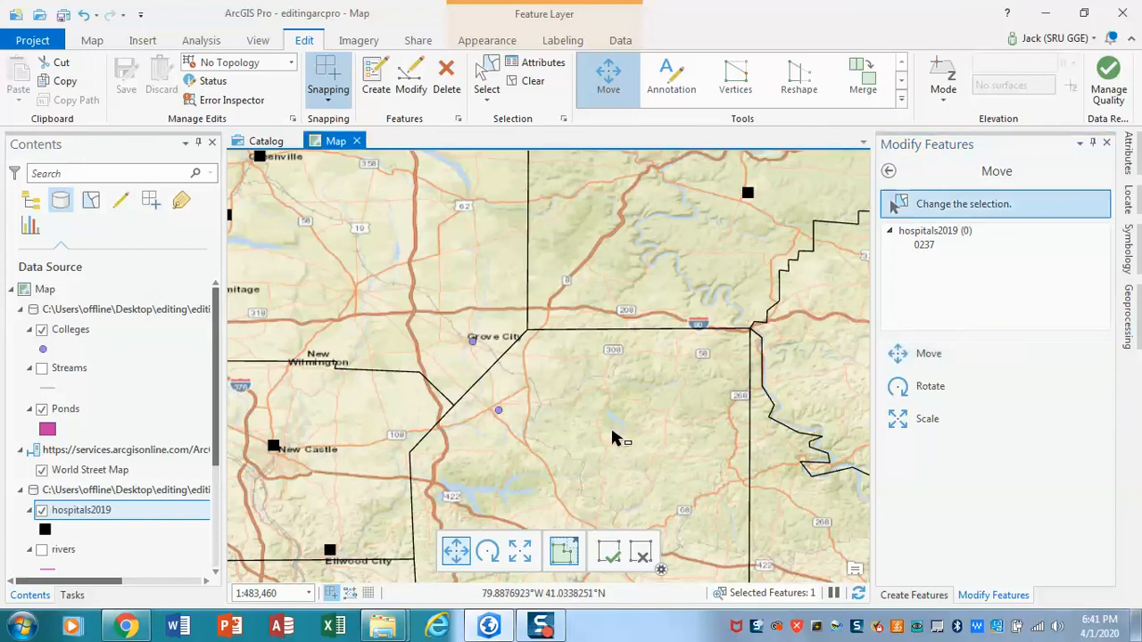
left_click_drag(620, 558, 645, 461)
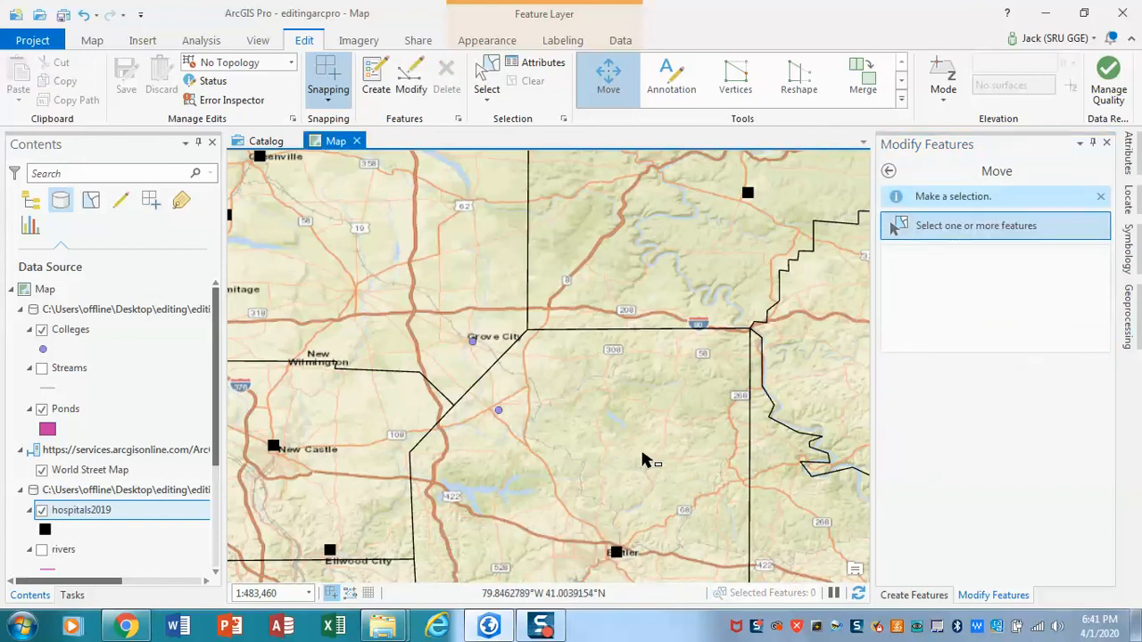
Move the hospitals2019 point at Butler north to the small lake south of the route 308 label, then clear the selection.
left_click(486, 80)
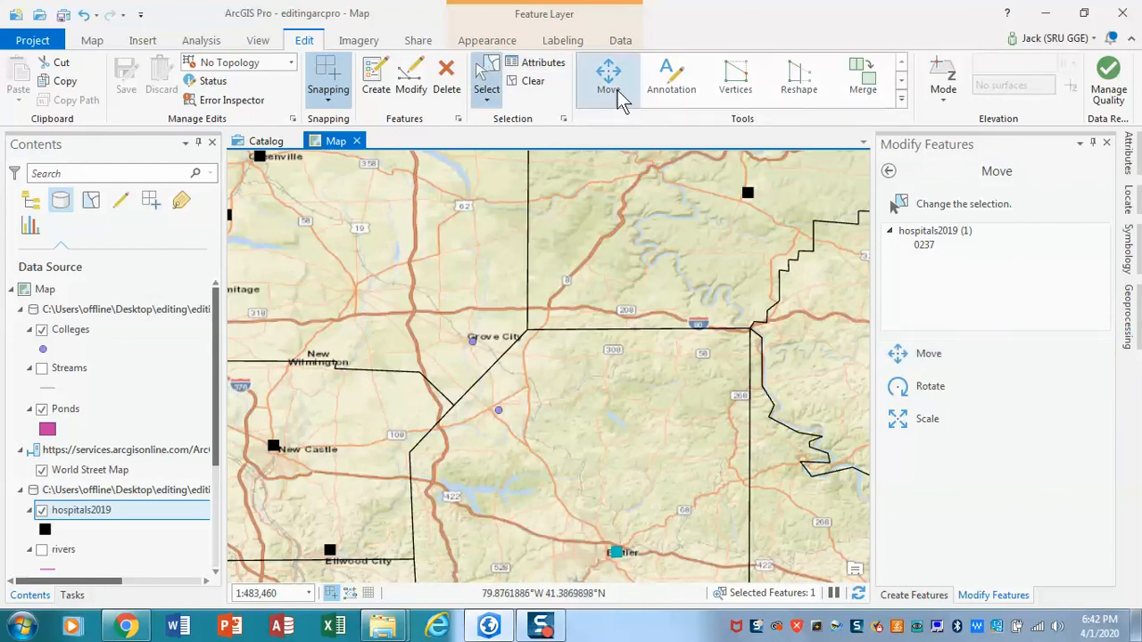
left_click(943, 355)
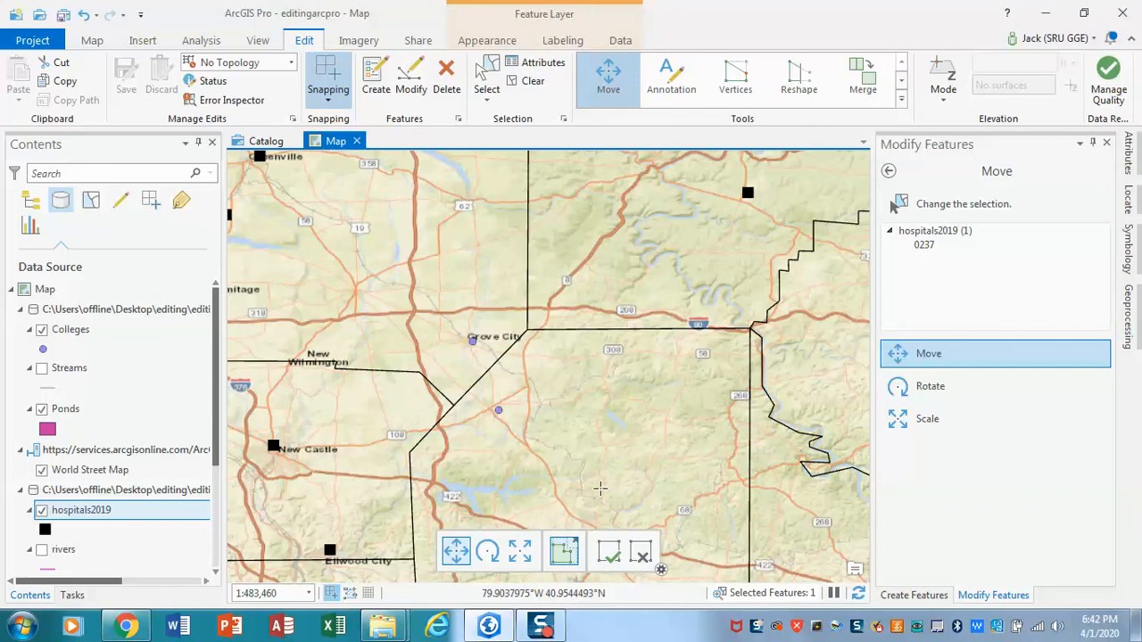
key("Up")
key("Up")
key("Up")
key("Down")
key("Down")
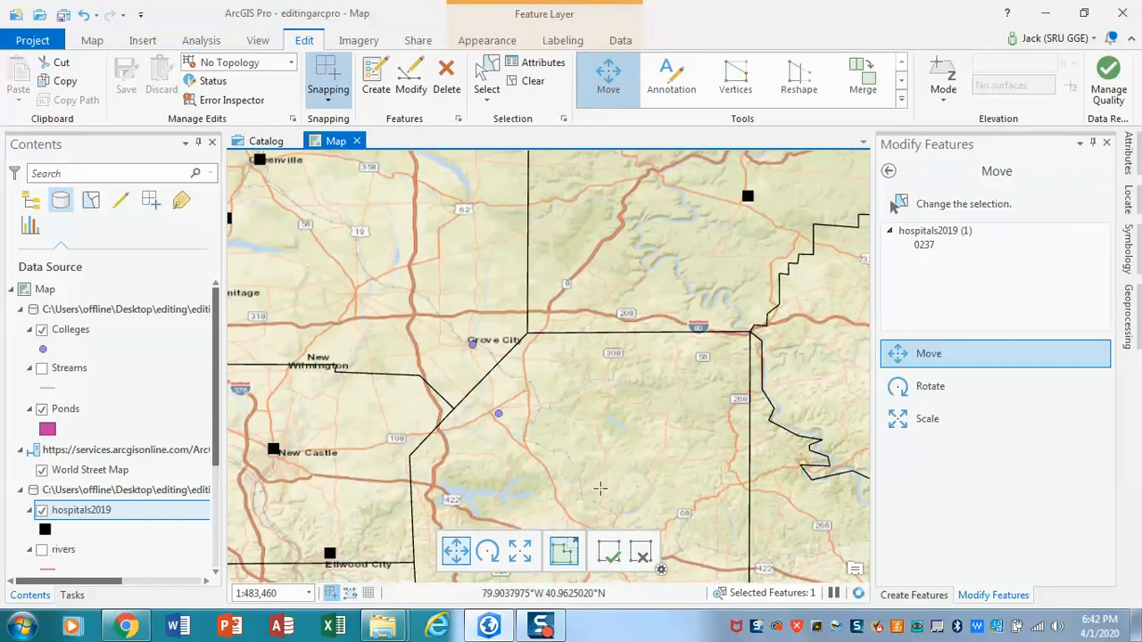
key("Down")
key("Down")
key("Down")
key("Down")
key("Down")
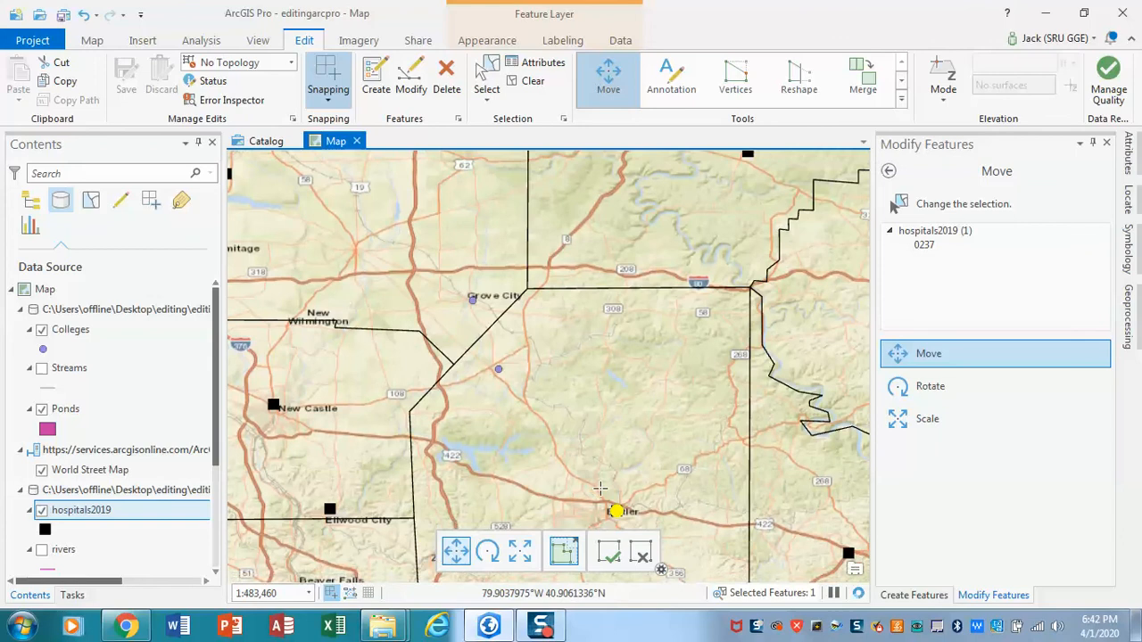
key("Down")
key("Down")
key("Down")
left_click_drag(615, 488, 614, 366)
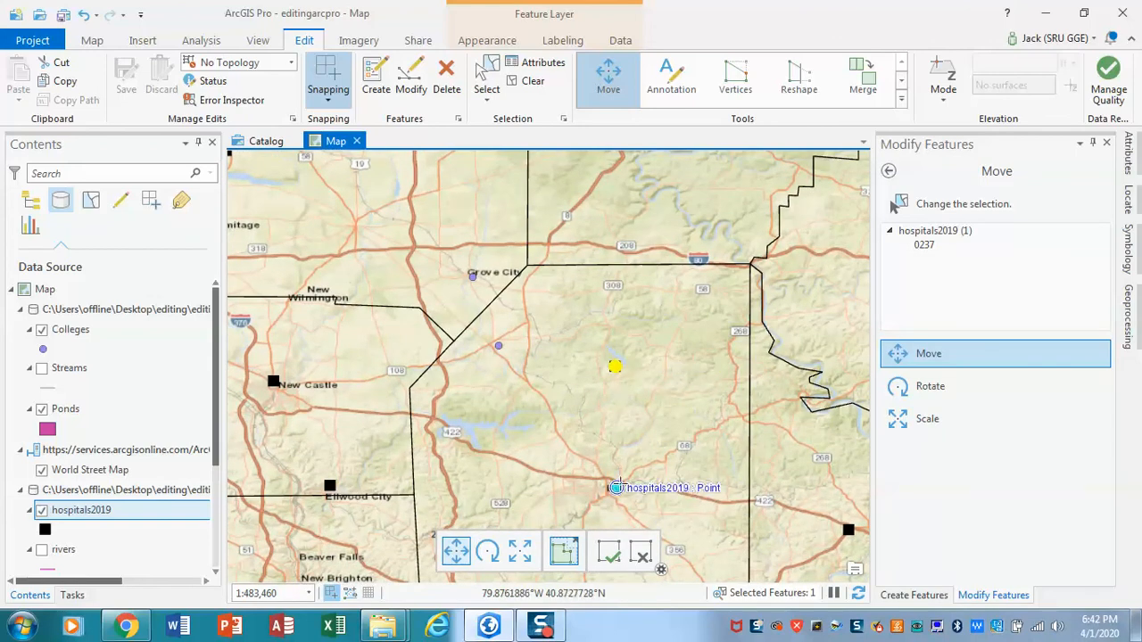
left_click(530, 86)
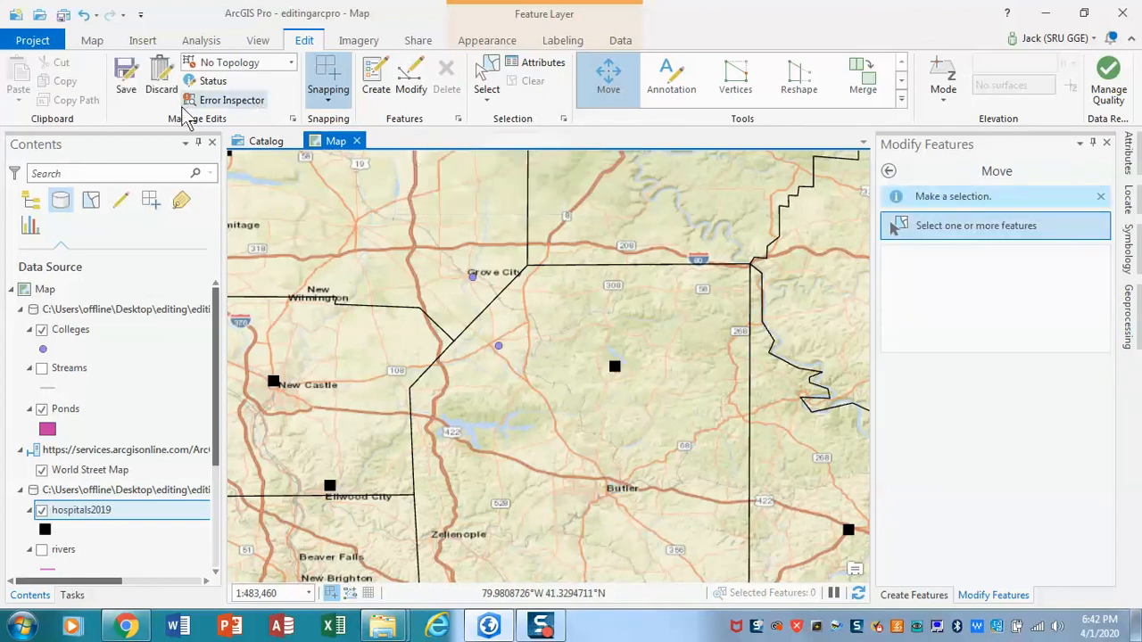
Show the list of edited layers in the save confirmation and save all hospitals2019 edits.
left_click(125, 86)
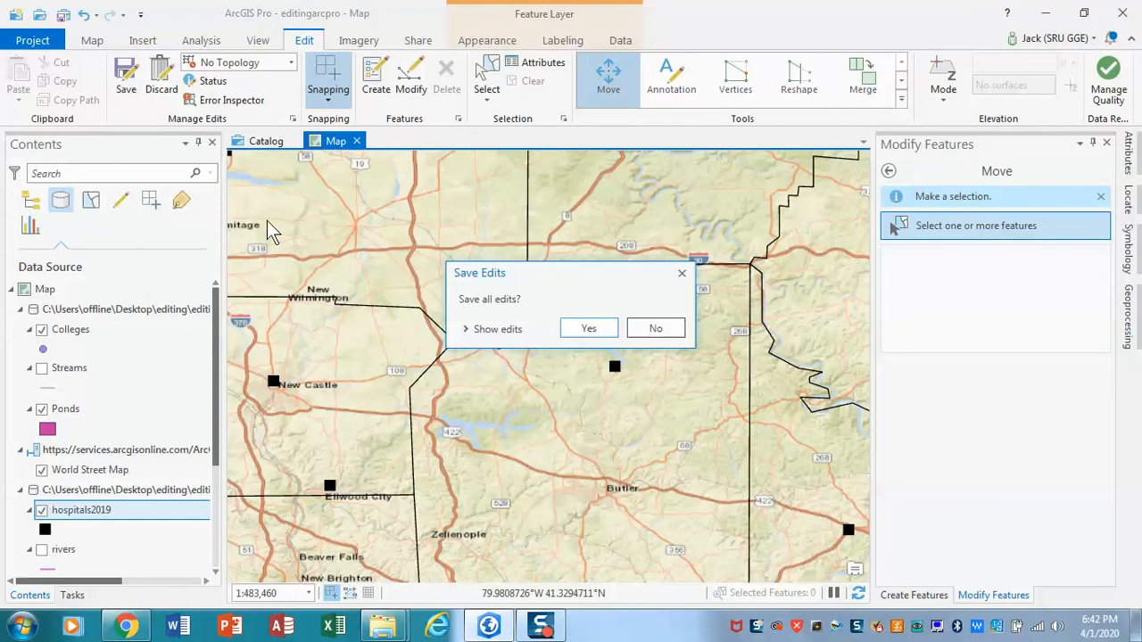
left_click(469, 330)
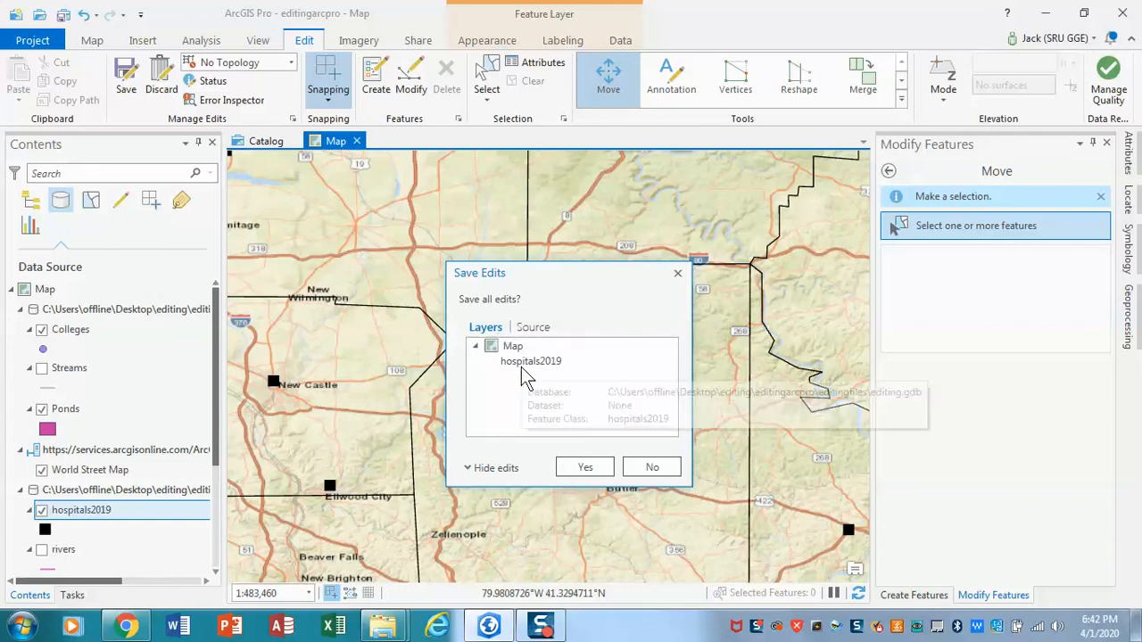
mouse_move(532, 368)
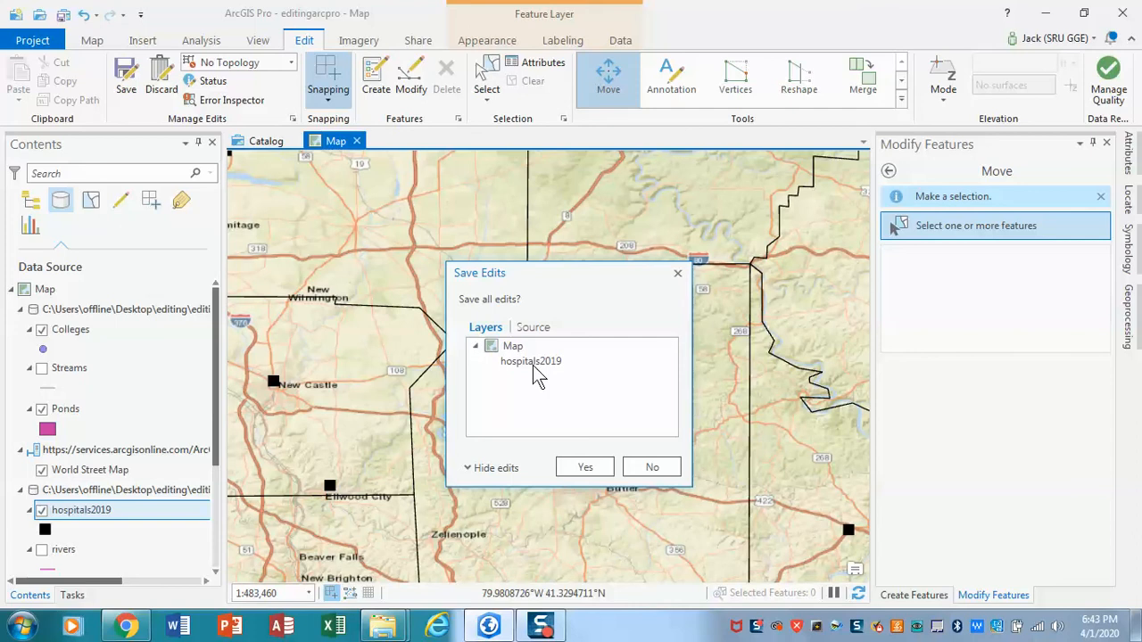
left_click(608, 466)
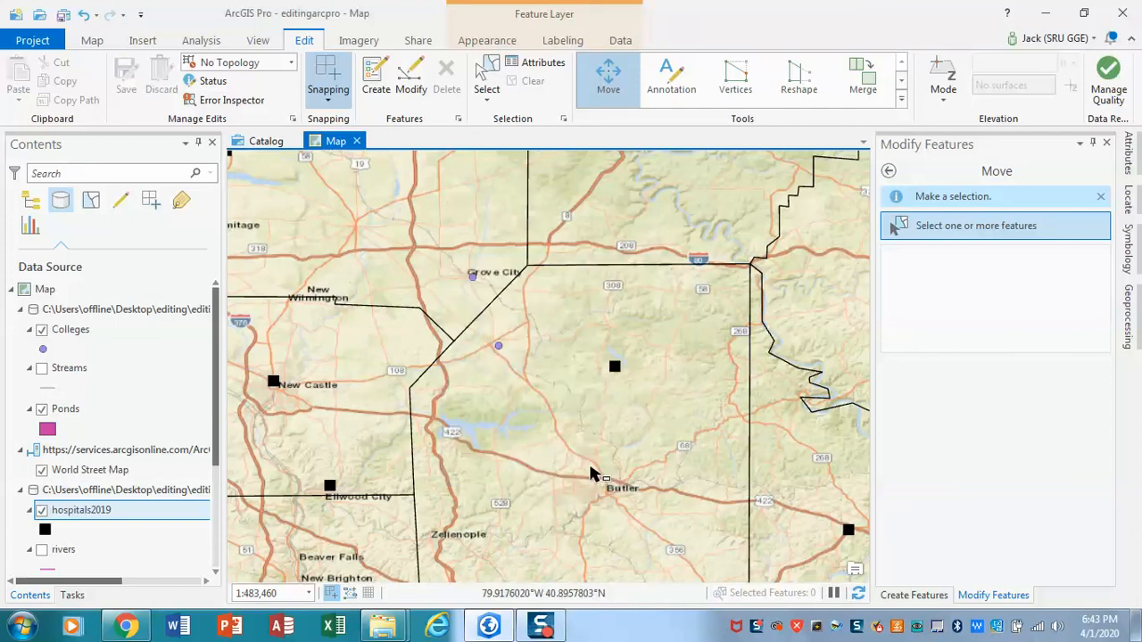